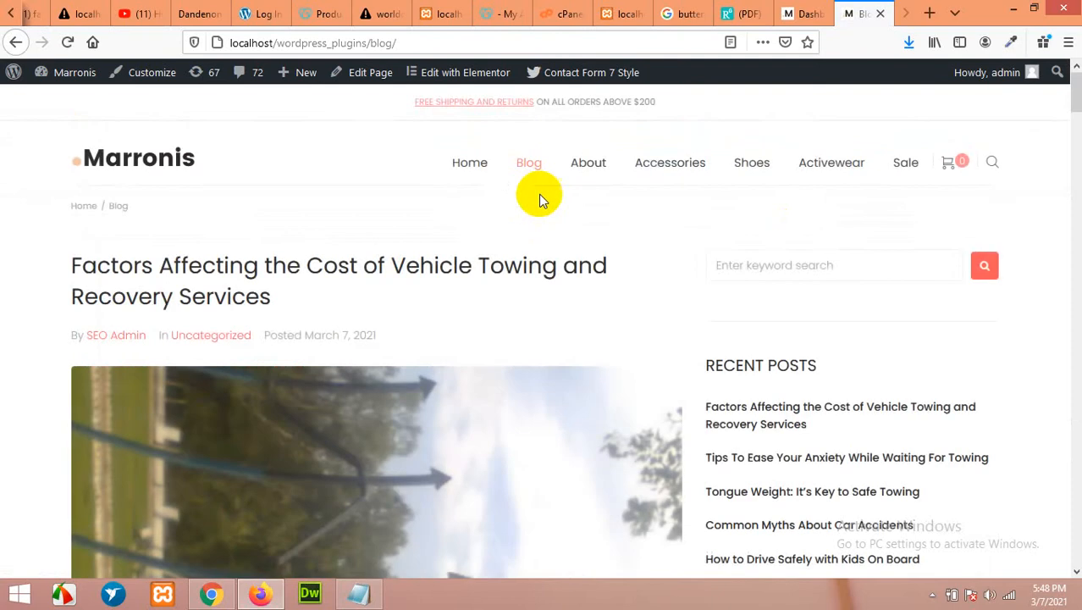
Step: Look over the blog page and the Recent Posts list in its sidebar
{"action": "scroll", "coordinate": [595, 279], "scroll_direction": "down", "scroll_amount": 5}
{"action": "scroll", "coordinate": [593, 282], "scroll_direction": "down", "scroll_amount": 10}
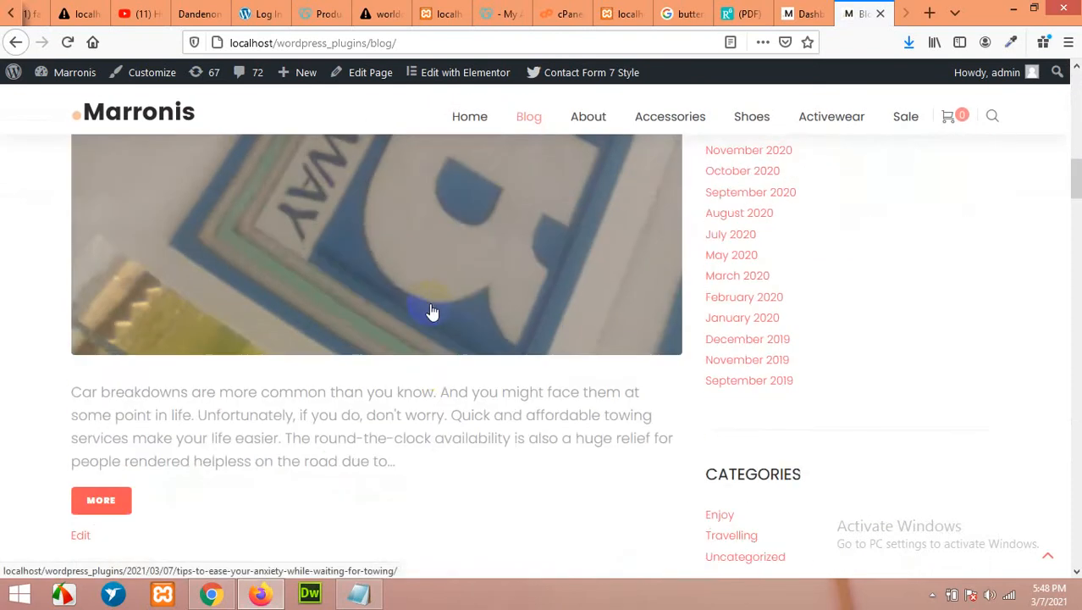
{"action": "scroll", "coordinate": [379, 309], "scroll_direction": "up", "scroll_amount": 10}
{"action": "scroll", "coordinate": [329, 291], "scroll_direction": "up", "scroll_amount": 6}
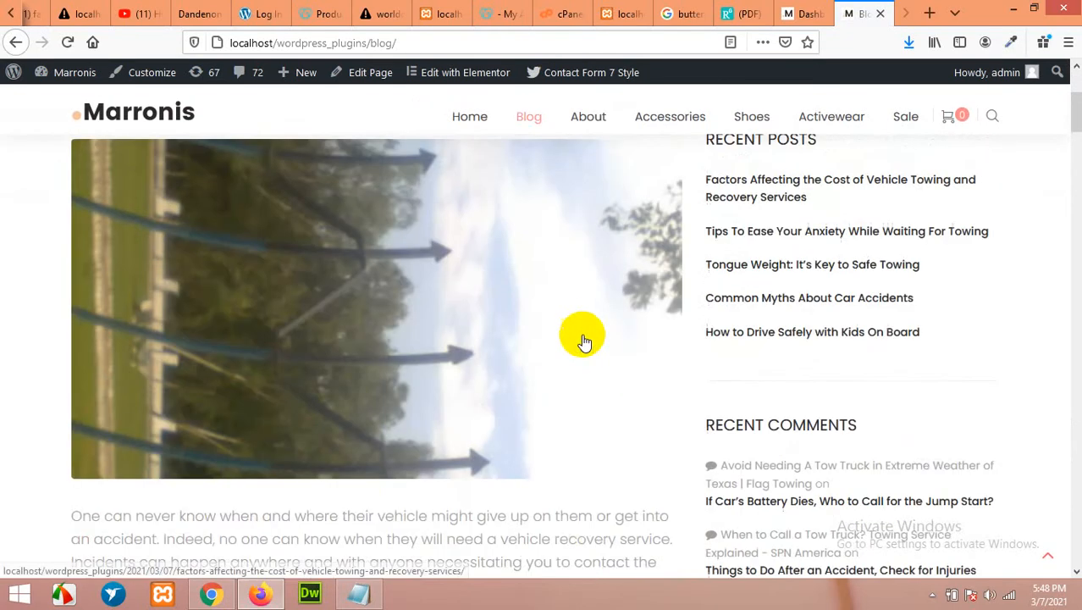
{"action": "scroll", "coordinate": [584, 314], "scroll_direction": "down", "scroll_amount": 2}
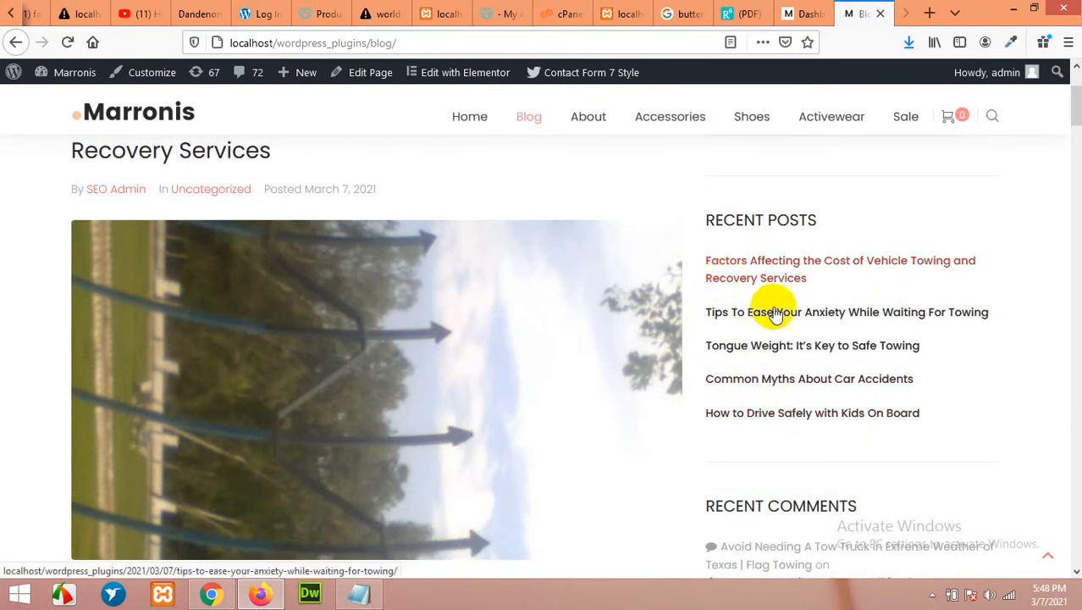
{"action": "scroll", "coordinate": [799, 345], "scroll_direction": "up", "scroll_amount": 3}
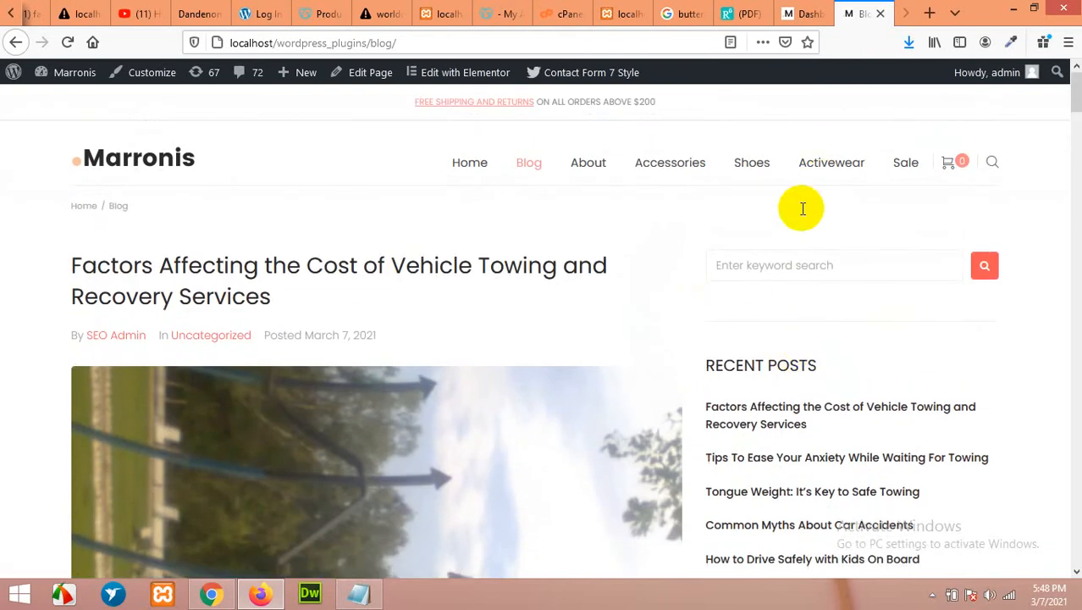
Step: Switch to the WordPress admin dashboard and open the page for adding new plugins
{"action": "left_click", "coordinate": [792, 17]}
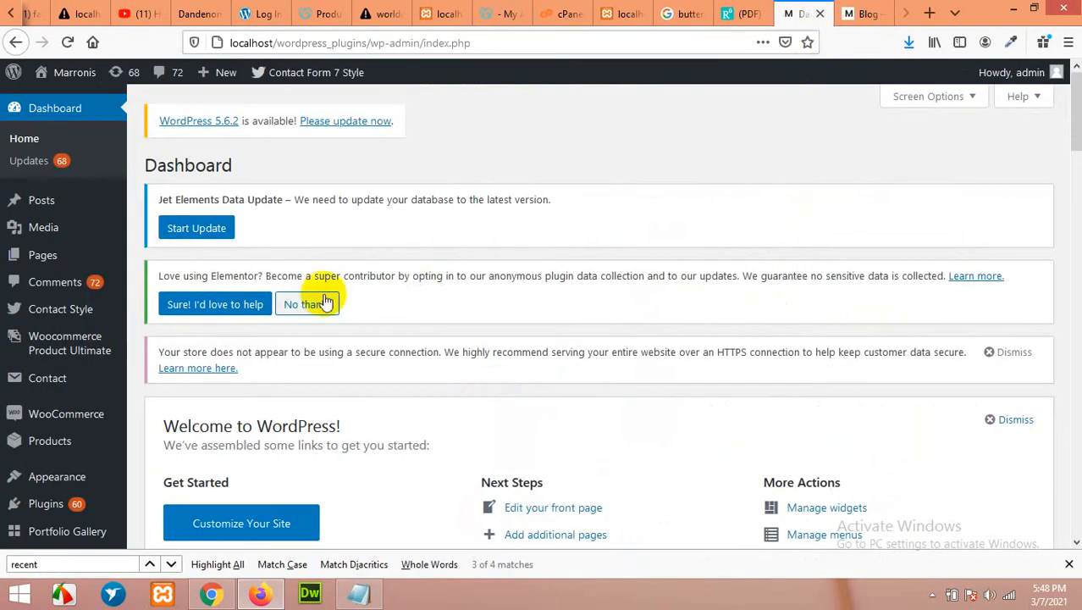
{"action": "scroll", "coordinate": [326, 303], "scroll_direction": "down", "scroll_amount": 5}
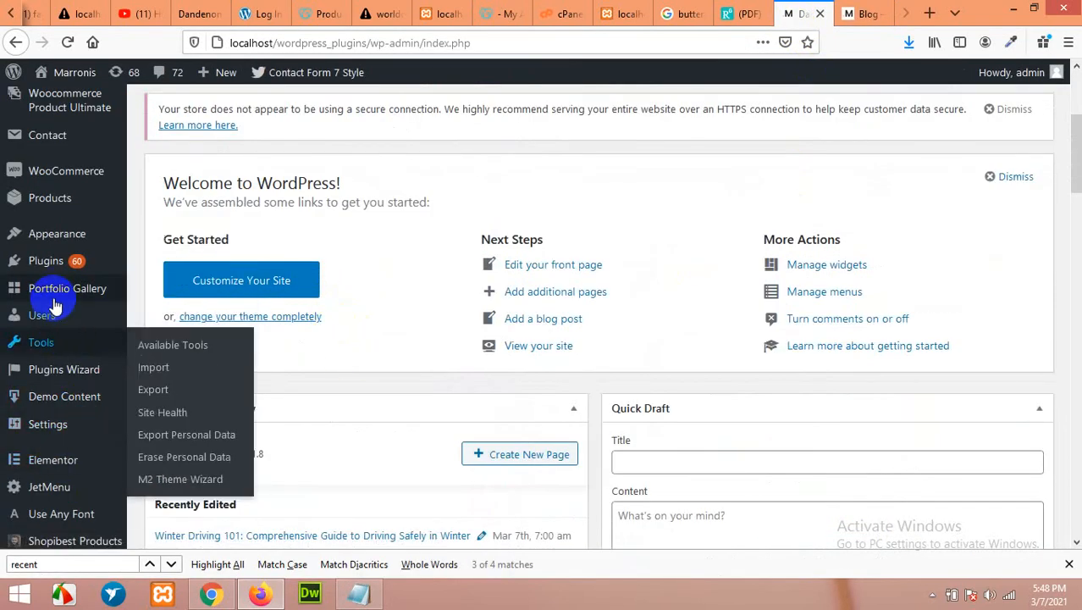
{"action": "mouse_move", "coordinate": [49, 261]}
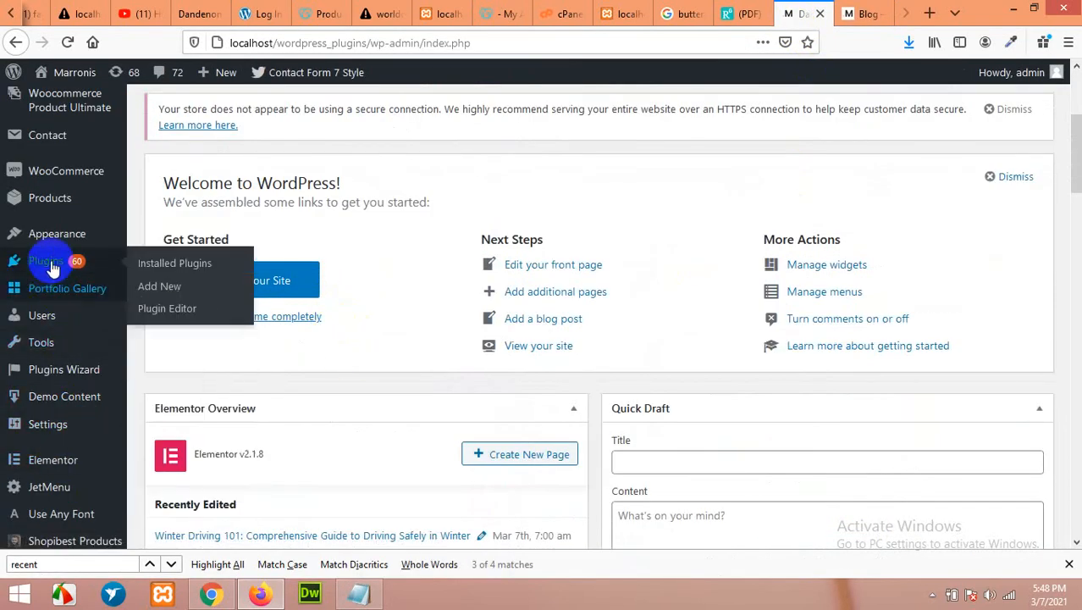
{"action": "left_click", "coordinate": [155, 290]}
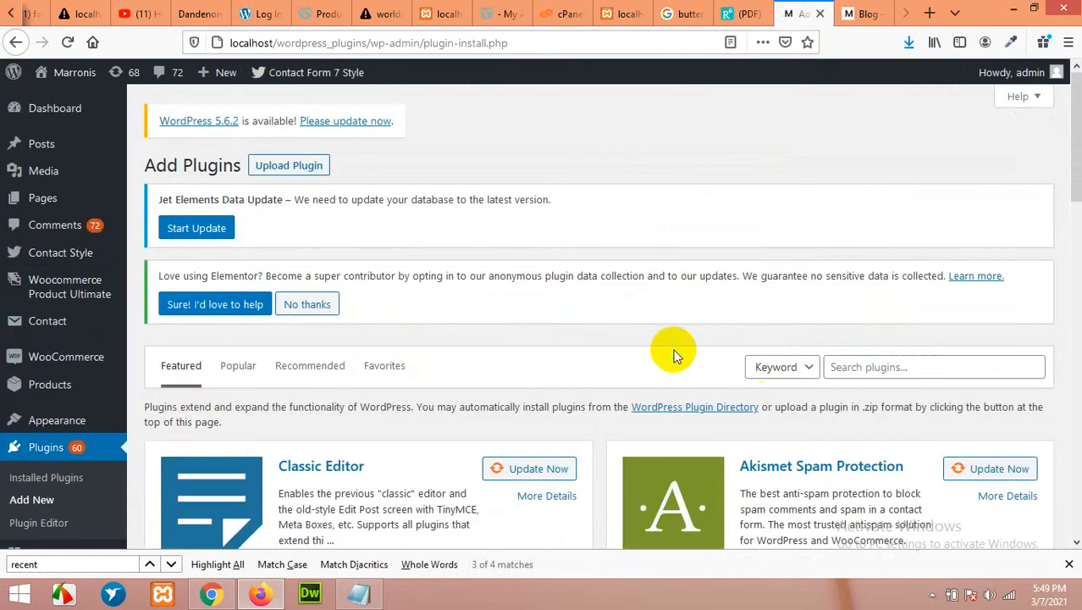
Step: Search the plugin directory for "recent posts widget with thumbnails"
{"action": "left_click", "coordinate": [882, 365]}
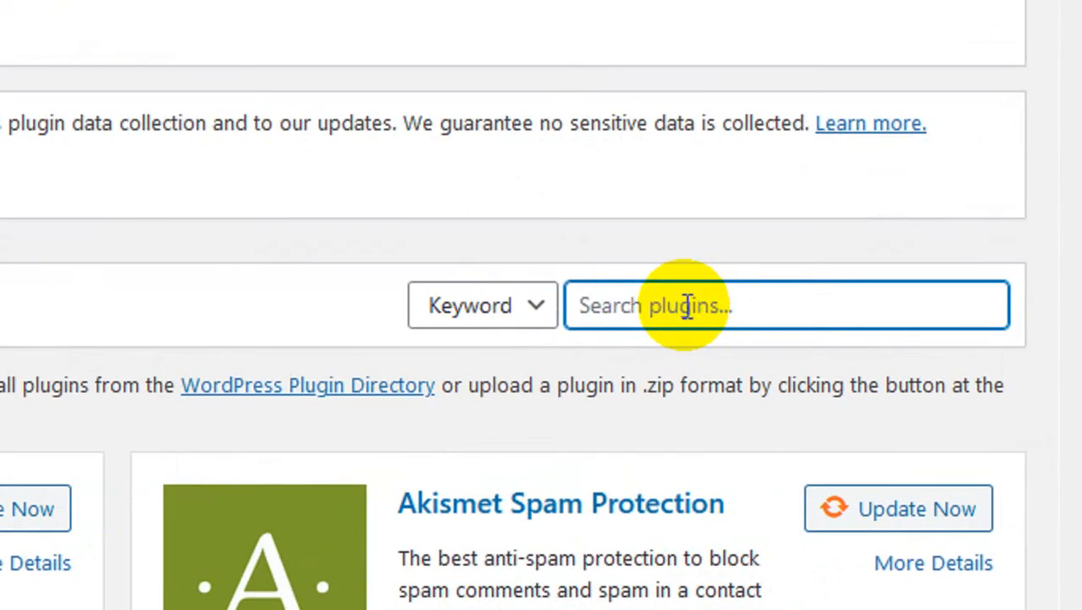
{"action": "type", "text": "rec;en"}
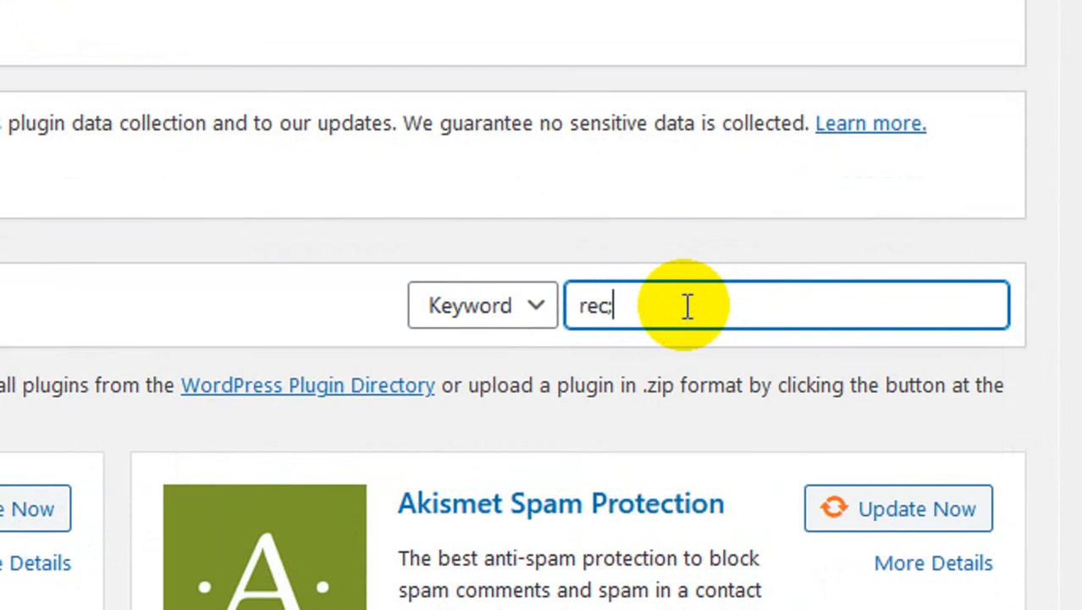
{"action": "key", "text": "BackSpace"}
{"action": "type", "text": "ent posts wi"}
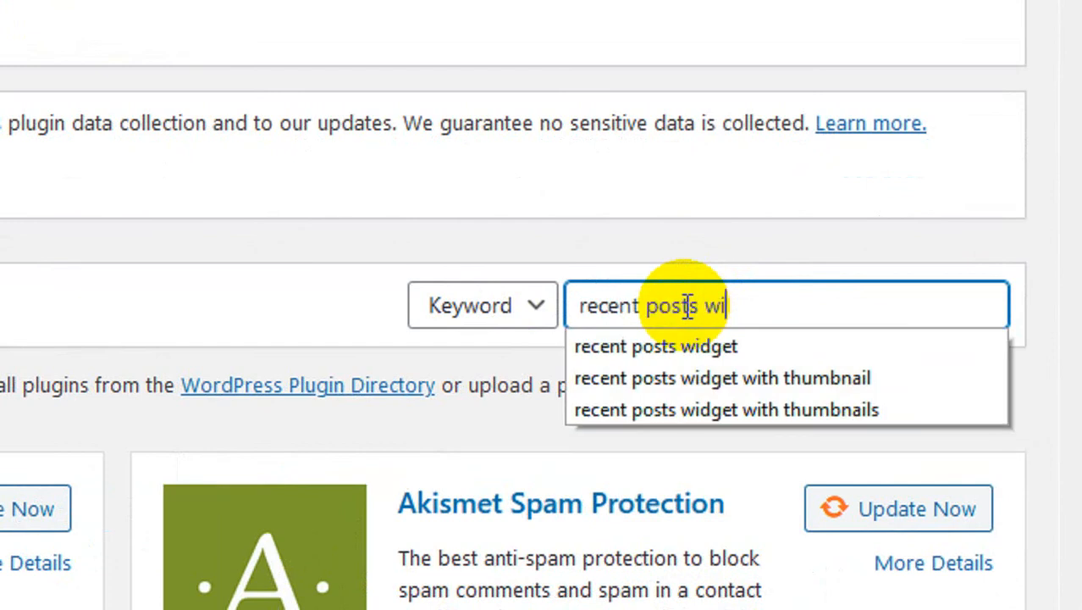
{"action": "type", "text": "dget with thu"}
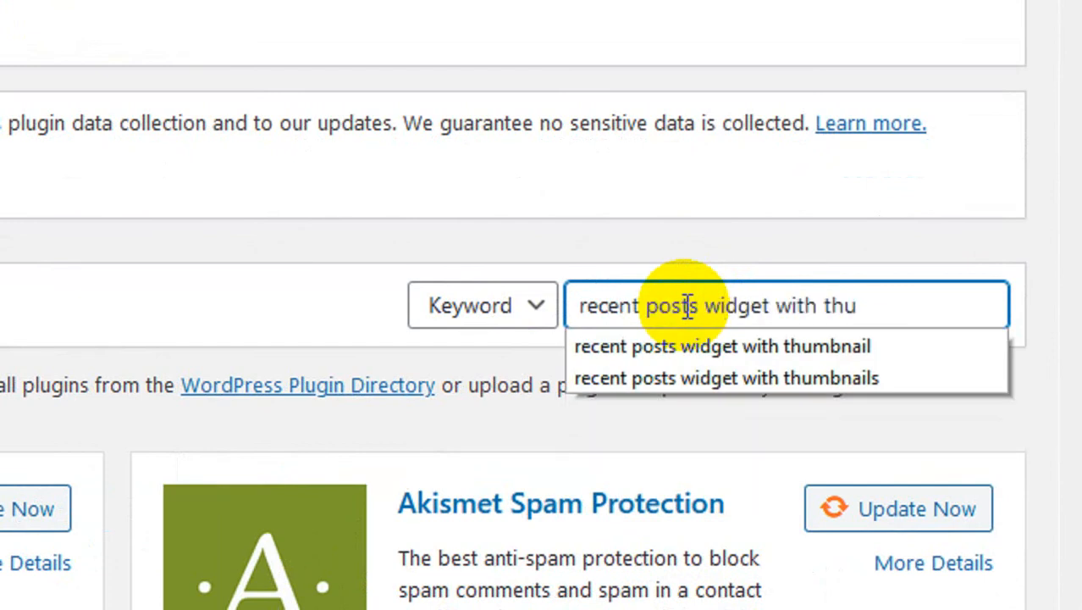
{"action": "type", "text": "mbnail"}
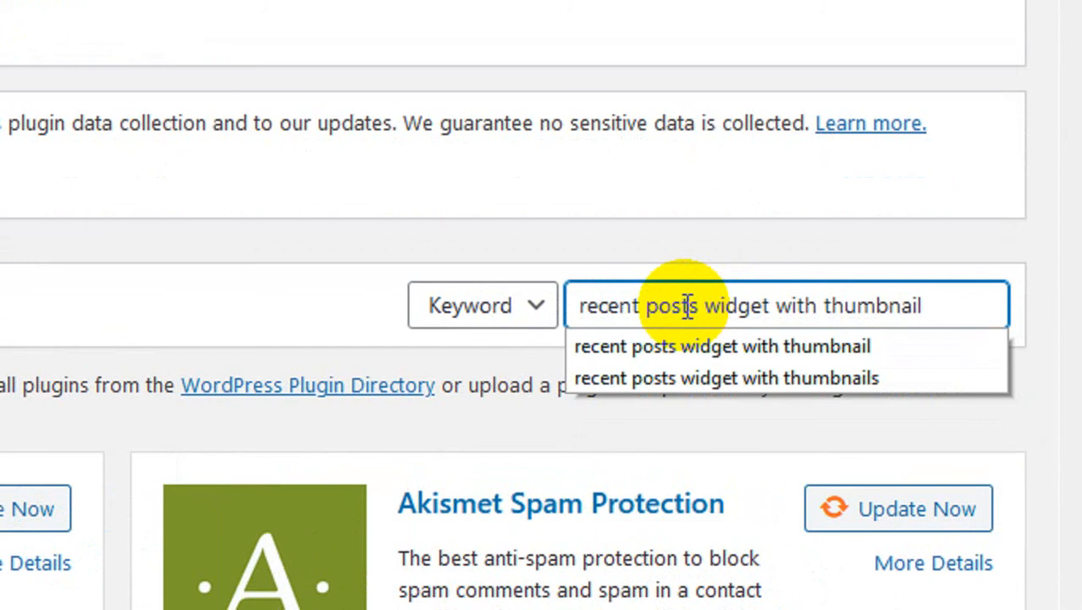
{"action": "type", "text": "s"}
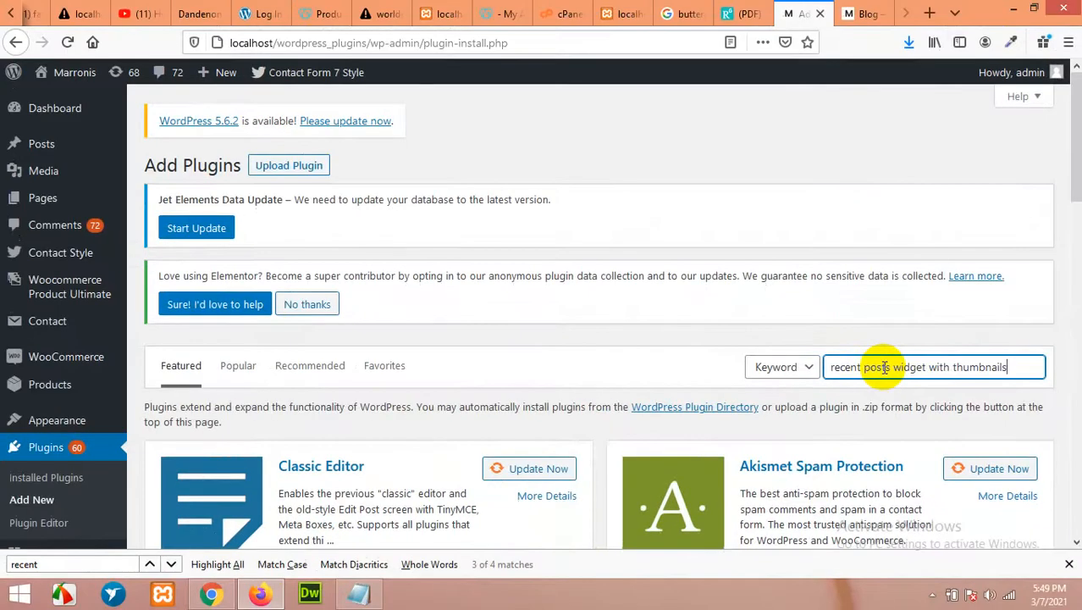
{"action": "key", "text": "Return"}
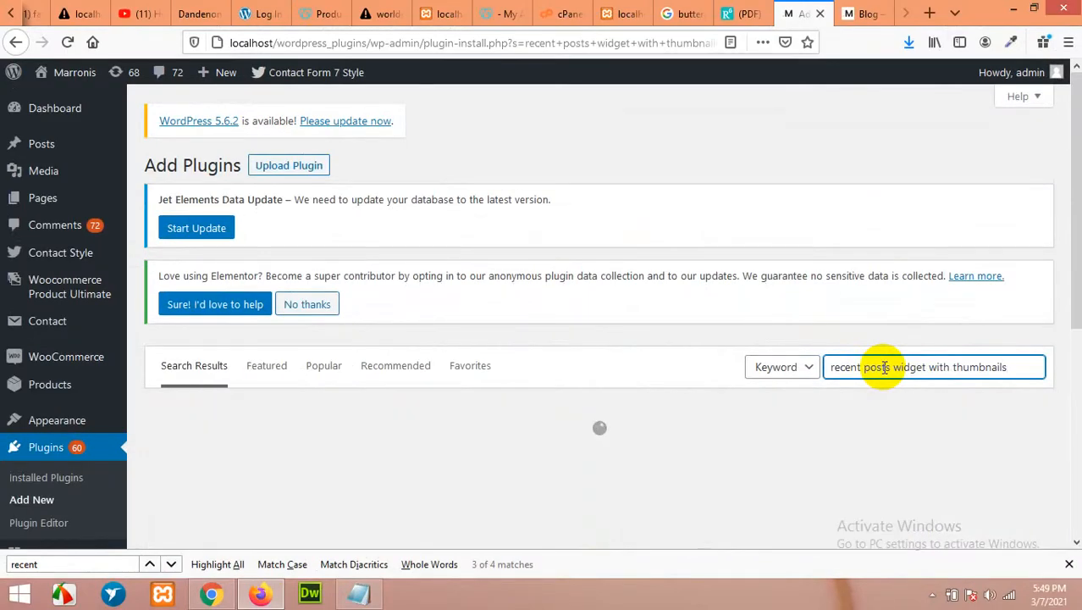
Step: Install and activate the Recent Posts Widget With Thumbnails plugin by Kybernetik Services
{"action": "scroll", "coordinate": [621, 382], "scroll_direction": "down", "scroll_amount": 3}
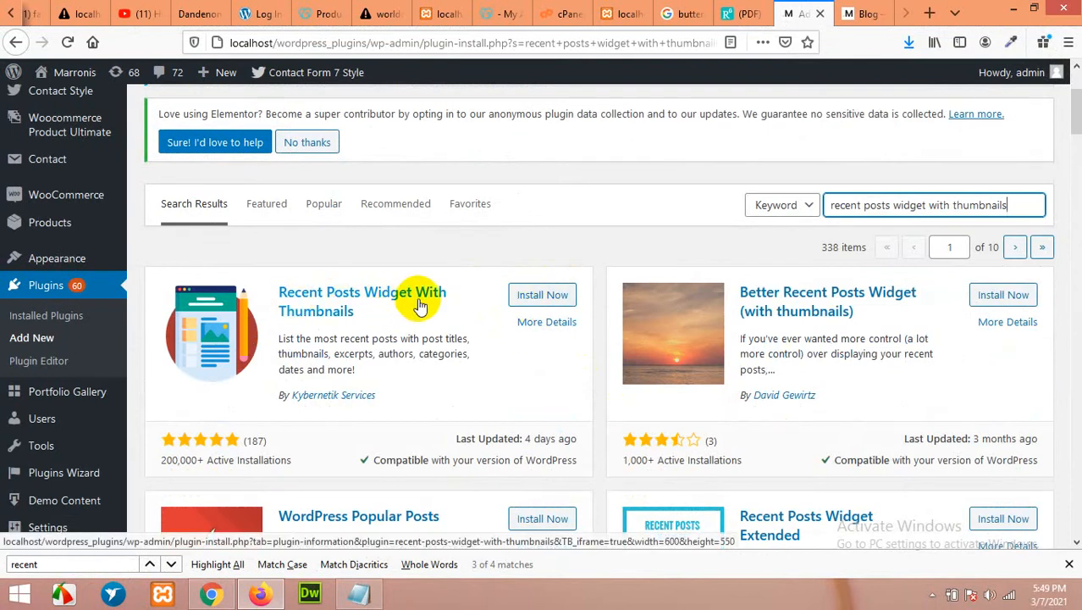
{"action": "left_click", "coordinate": [531, 298]}
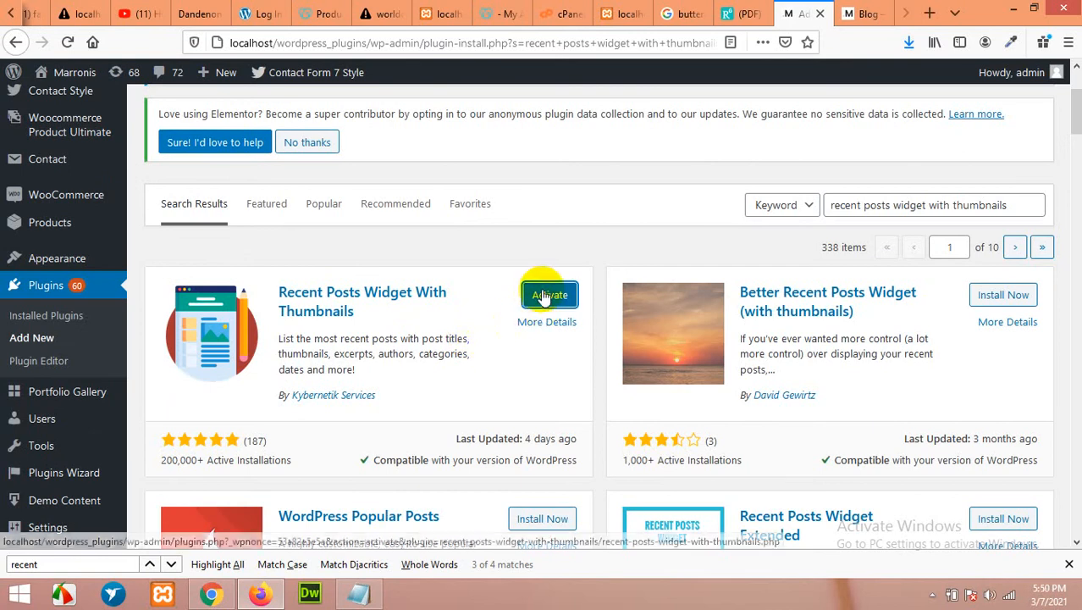
{"action": "left_click", "coordinate": [546, 295]}
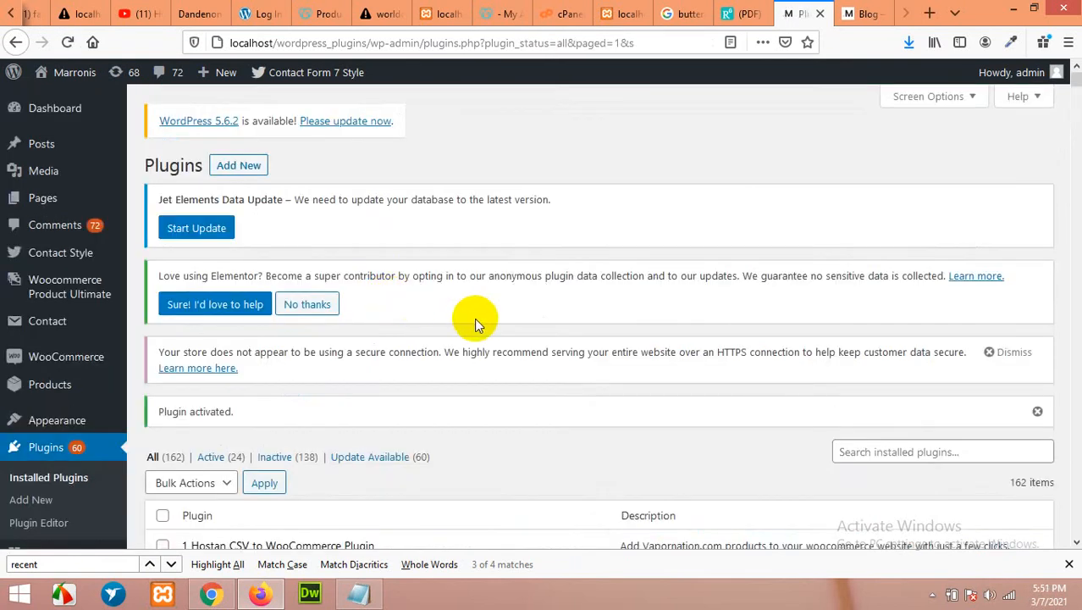
Step: Check the existing Recent Posts section in the sidebar of the live blog page
{"action": "left_click", "coordinate": [854, 11]}
{"action": "scroll", "coordinate": [764, 244], "scroll_direction": "down", "scroll_amount": 3}
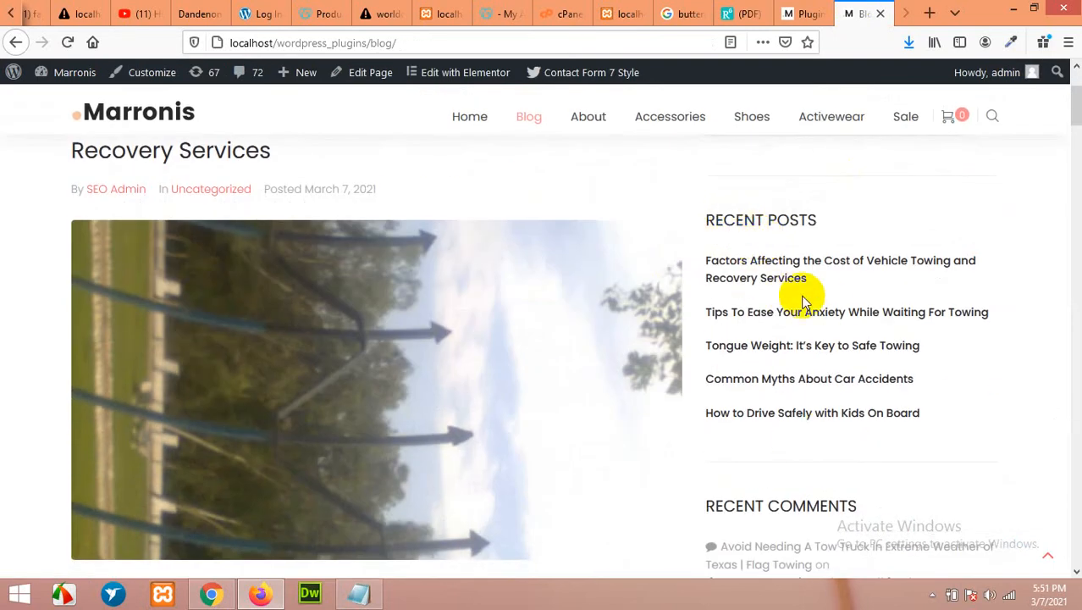
{"action": "scroll", "coordinate": [796, 299], "scroll_direction": "up", "scroll_amount": 3}
{"action": "scroll", "coordinate": [788, 355], "scroll_direction": "down", "scroll_amount": 1}
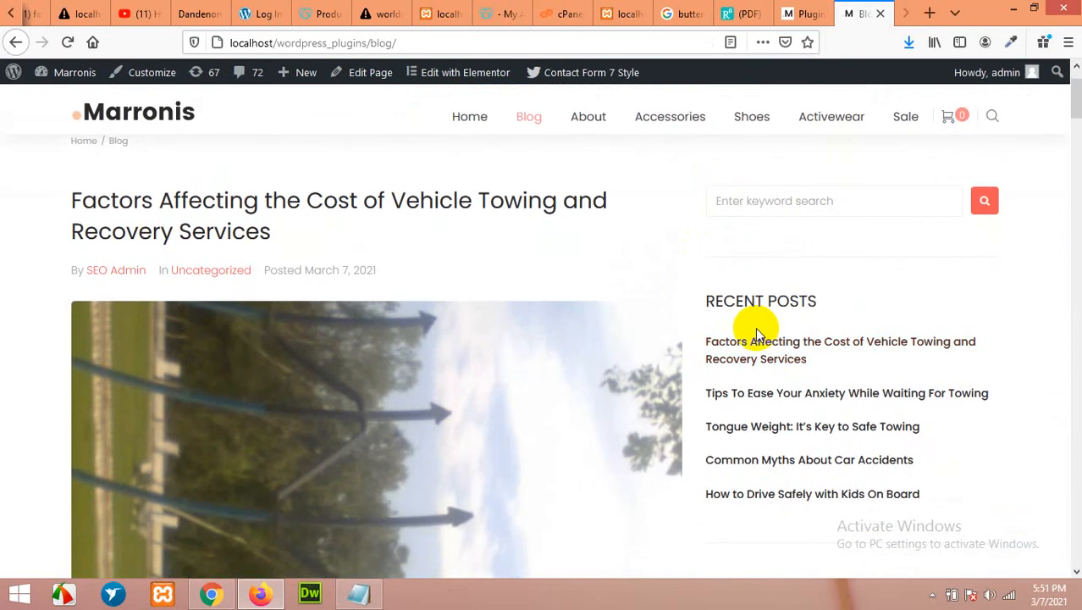
Step: Return to the WordPress admin and open the Widgets management page
{"action": "left_click", "coordinate": [801, 14]}
{"action": "scroll", "coordinate": [34, 303], "scroll_direction": "down", "scroll_amount": 2}
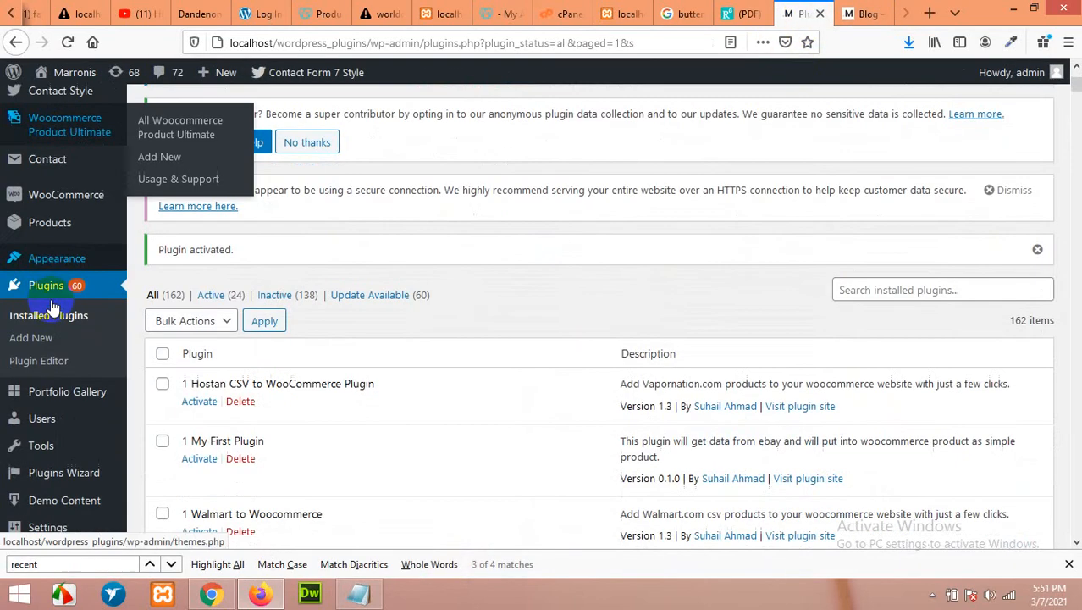
{"action": "mouse_move", "coordinate": [61, 266]}
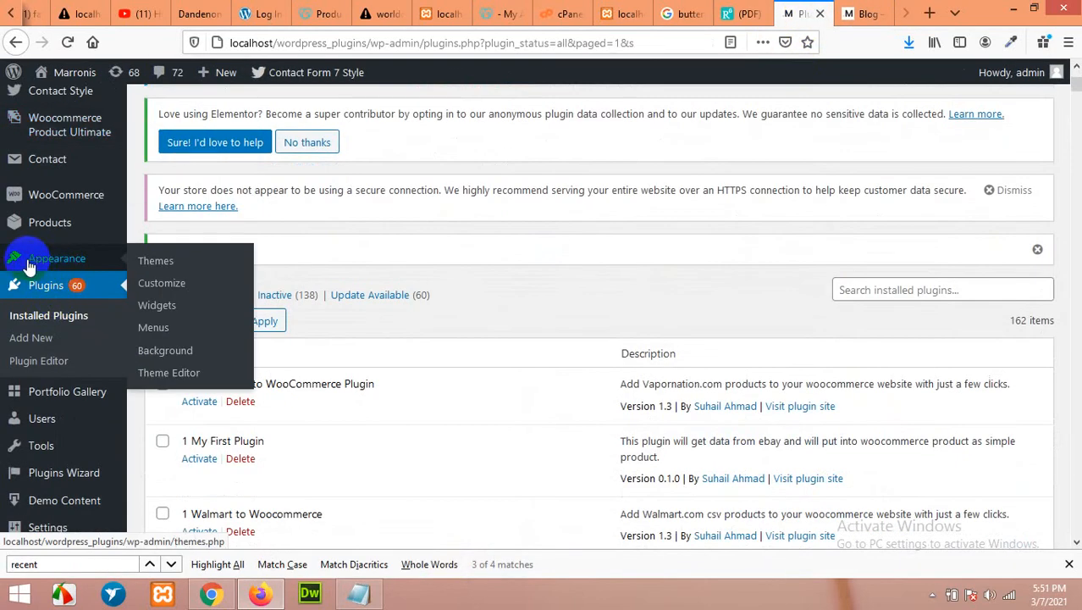
{"action": "left_click", "coordinate": [161, 315]}
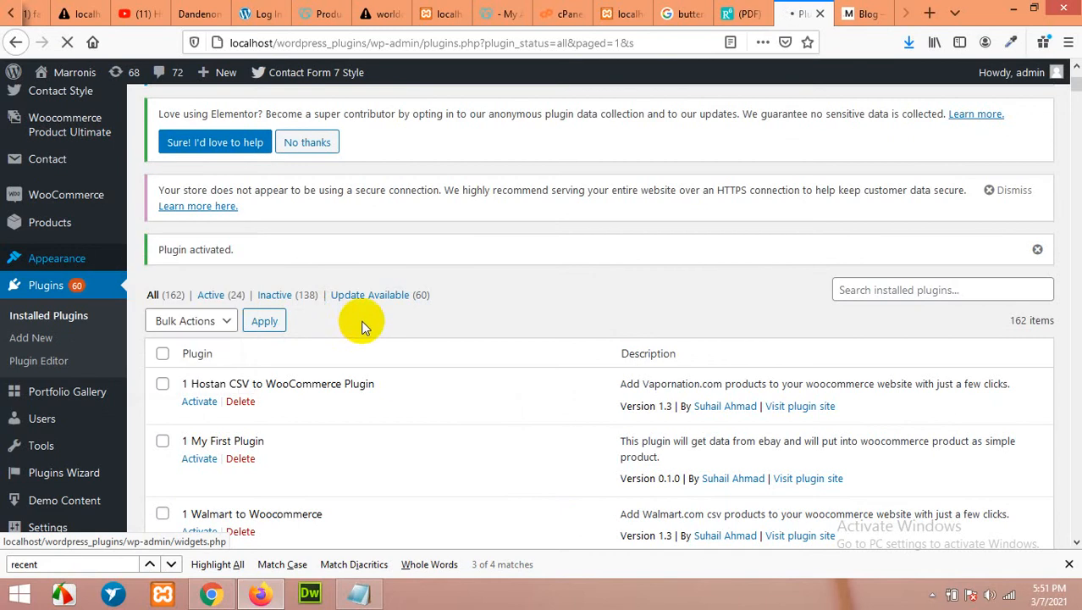
Step: Delete the default Recent Posts widget from the Sidebar widget area
{"action": "scroll", "coordinate": [604, 285], "scroll_direction": "down", "scroll_amount": 5}
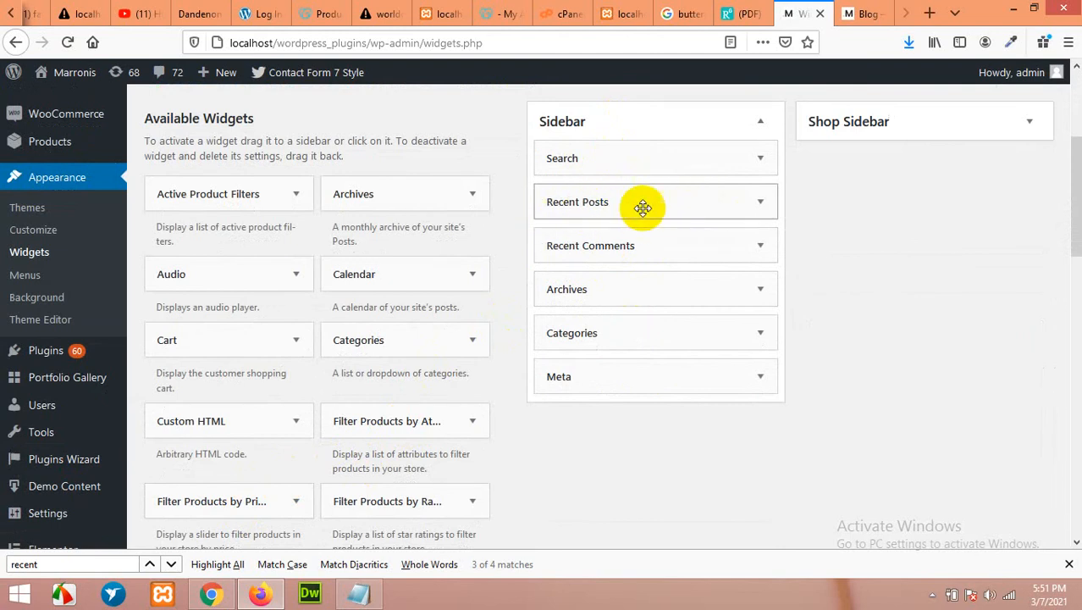
{"action": "left_click", "coordinate": [760, 203]}
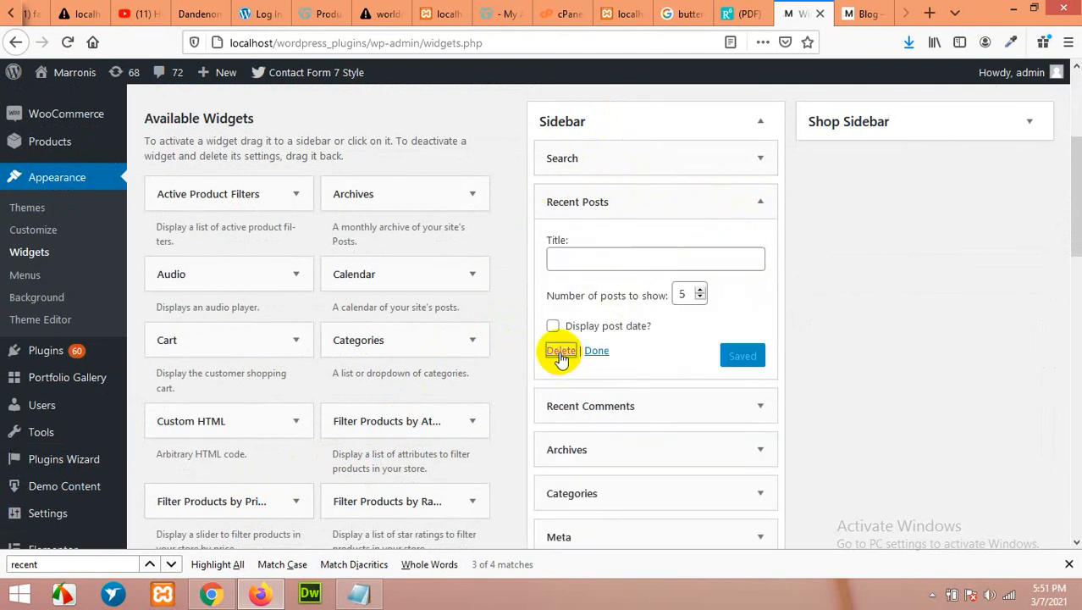
{"action": "left_click", "coordinate": [560, 354]}
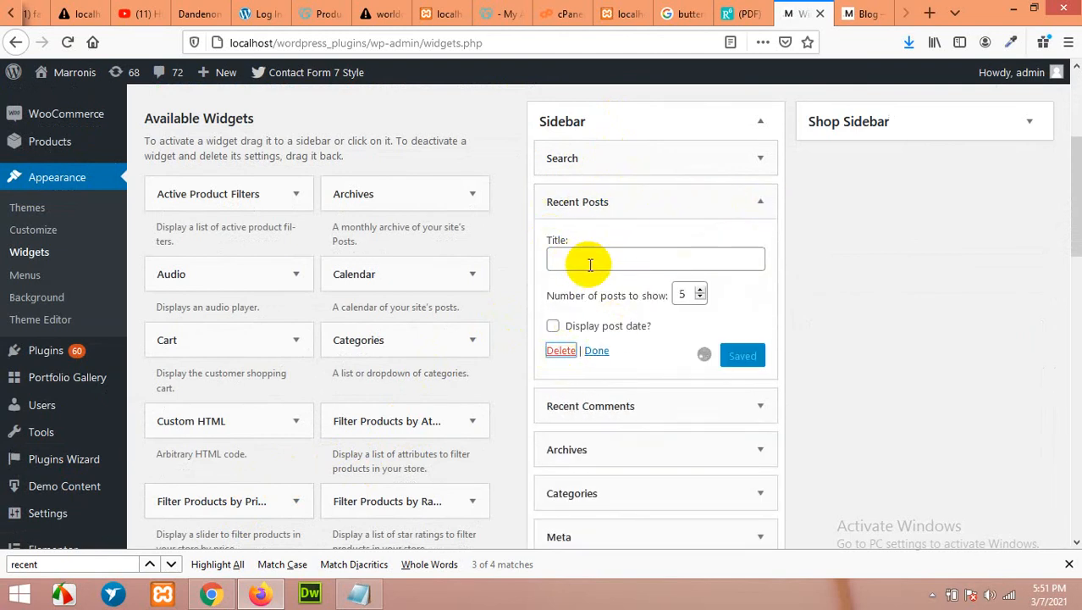
Step: Add the Recent Posts With Thumbnails widget to the Sidebar area, directly below the Search widget
{"action": "scroll", "coordinate": [444, 355], "scroll_direction": "down", "scroll_amount": 7}
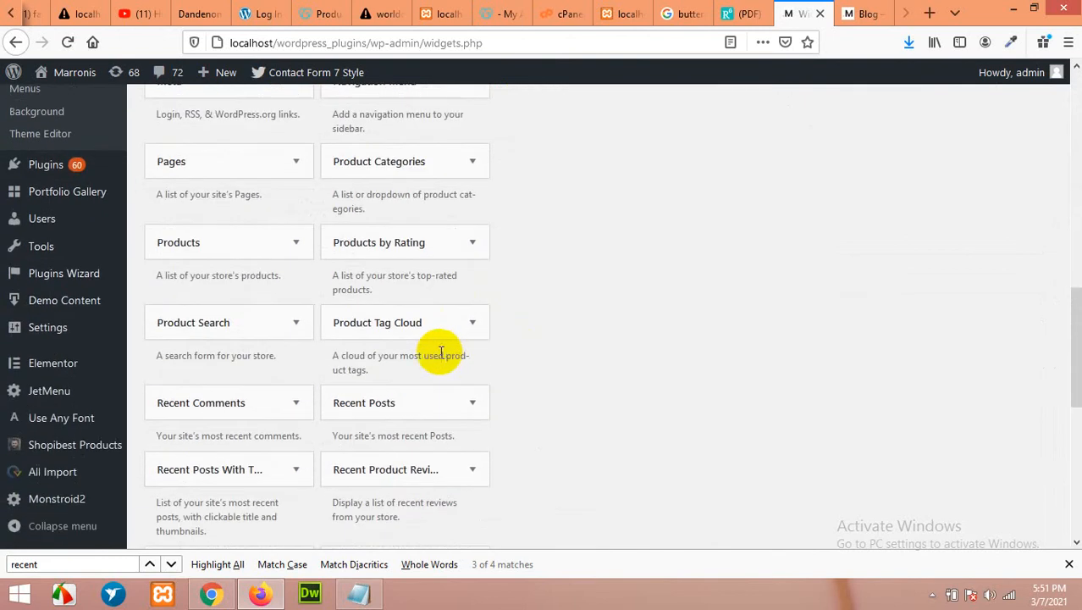
{"action": "scroll", "coordinate": [277, 415], "scroll_direction": "down", "scroll_amount": 1}
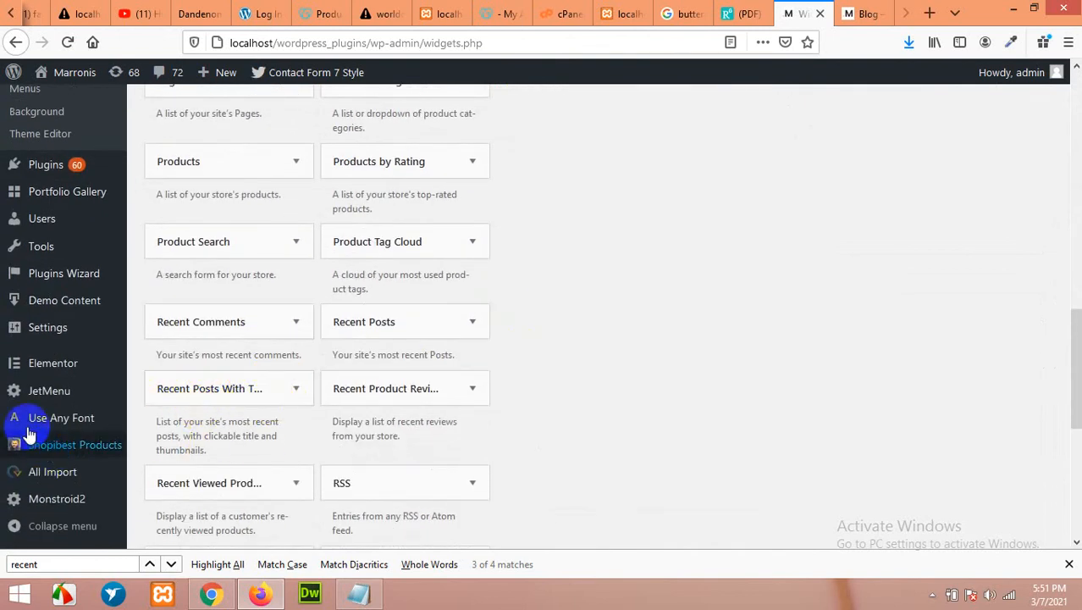
{"action": "left_click", "coordinate": [298, 391]}
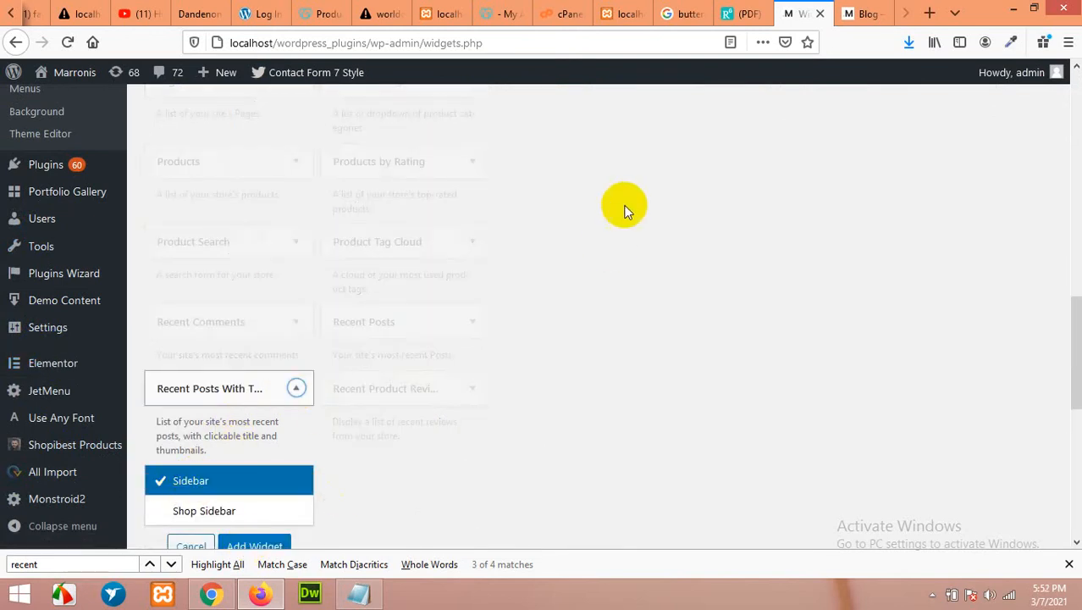
{"action": "scroll", "coordinate": [596, 275], "scroll_direction": "up", "scroll_amount": 1}
{"action": "left_click", "coordinate": [295, 473]}
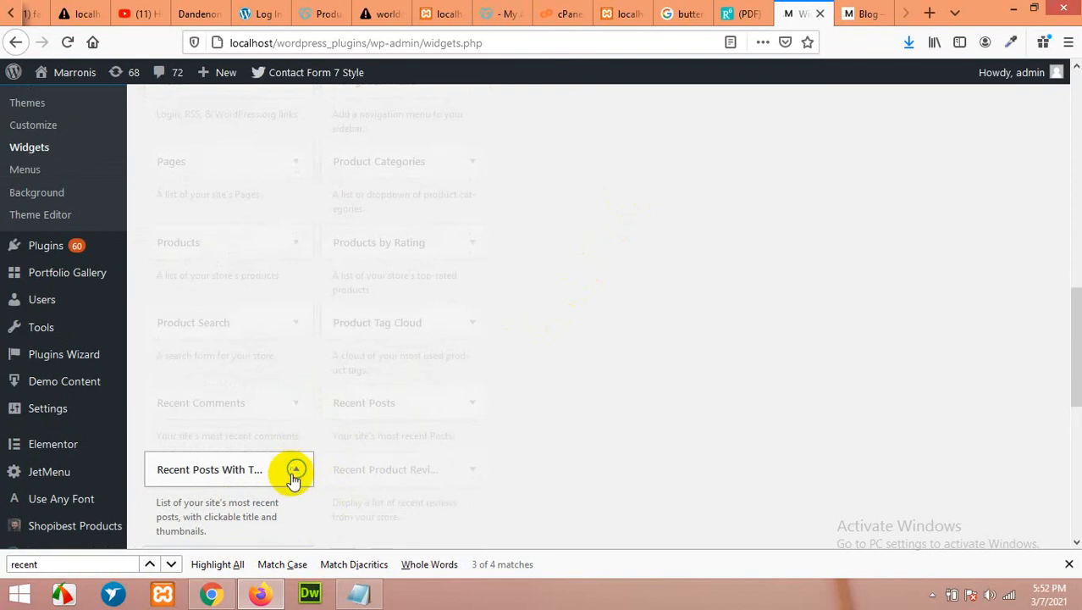
{"action": "left_click_drag", "start_coordinate": [228, 478], "coordinate": [624, 210]}
{"action": "scroll", "coordinate": [621, 203], "scroll_direction": "up", "scroll_amount": 5}
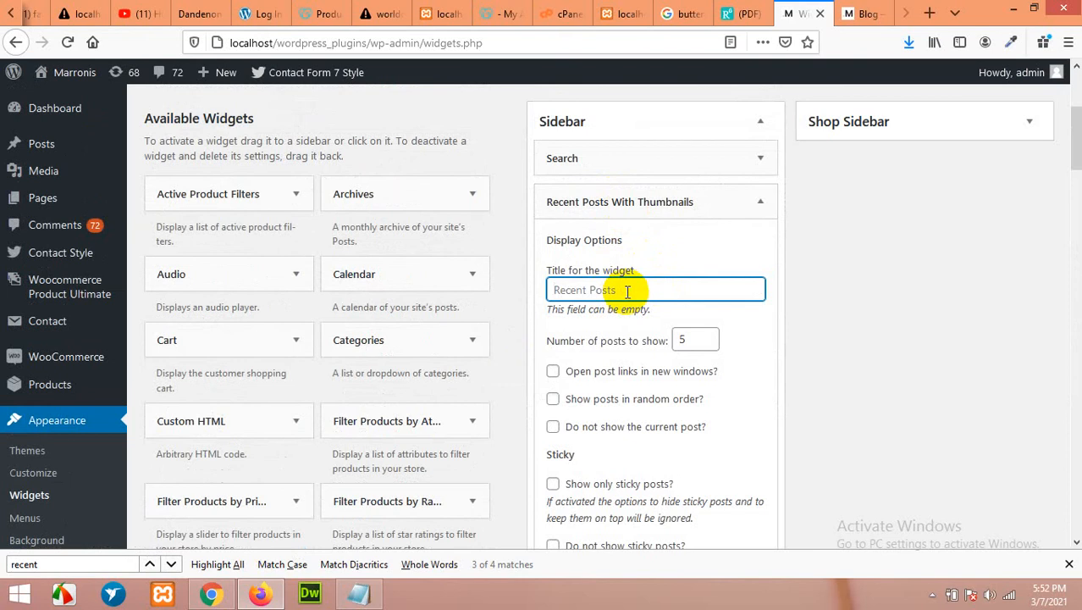
Step: Set the title of the Recent Posts With Thumbnails widget to "Recent Post" and review its display options
{"action": "type", "text": "Recem"}
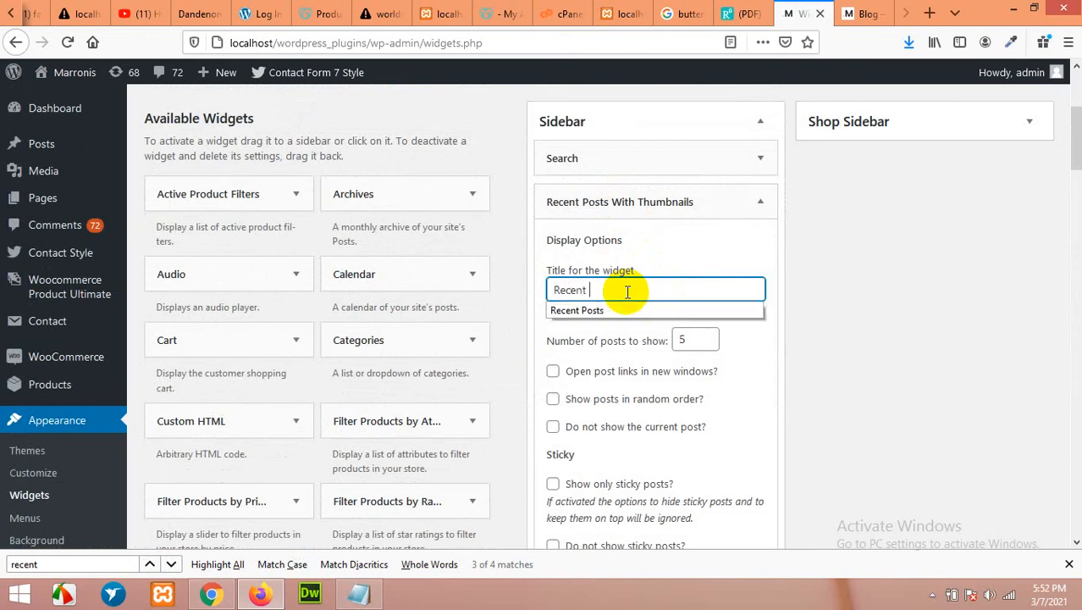
{"action": "left_click", "coordinate": [833, 284]}
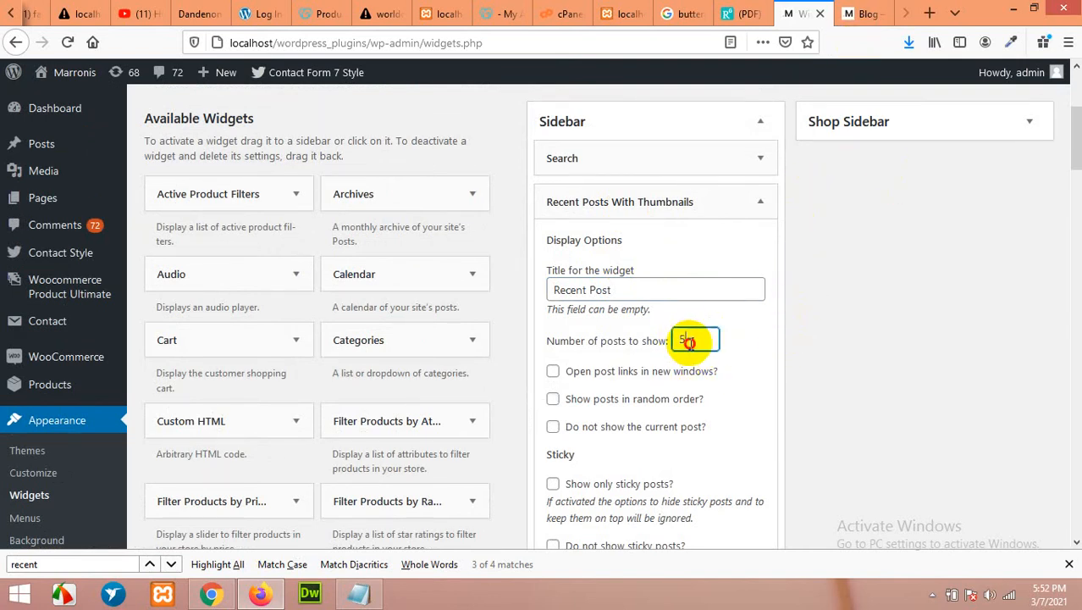
{"action": "scroll", "coordinate": [828, 354], "scroll_direction": "down", "scroll_amount": 4}
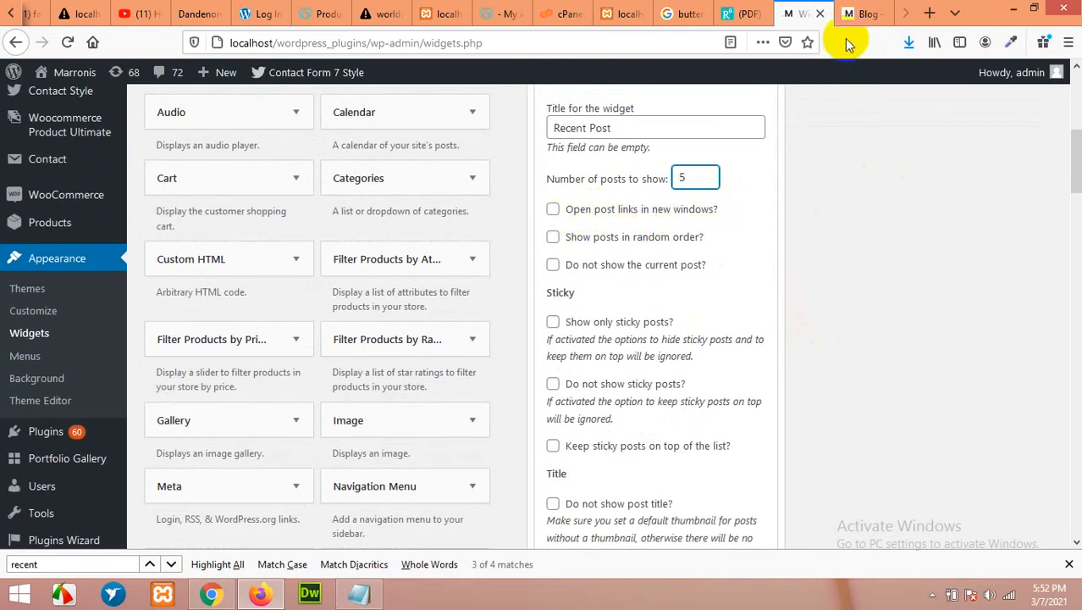
Step: Check the current blog sidebar, then save the Recent Posts With Thumbnails widget's settings on the Widgets page
{"action": "left_click", "coordinate": [865, 13]}
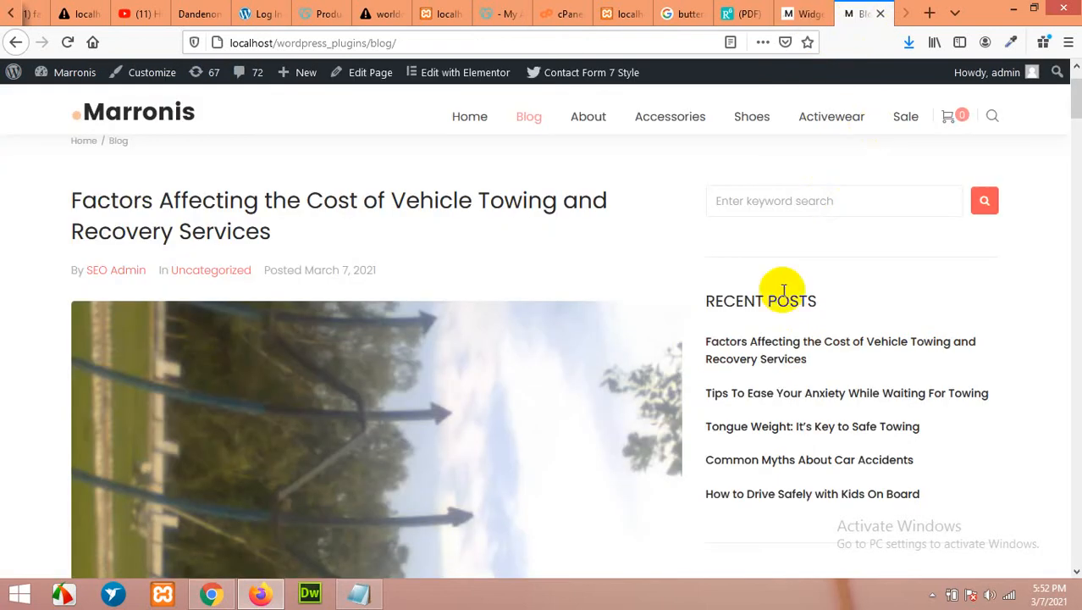
{"action": "left_click", "coordinate": [811, 12]}
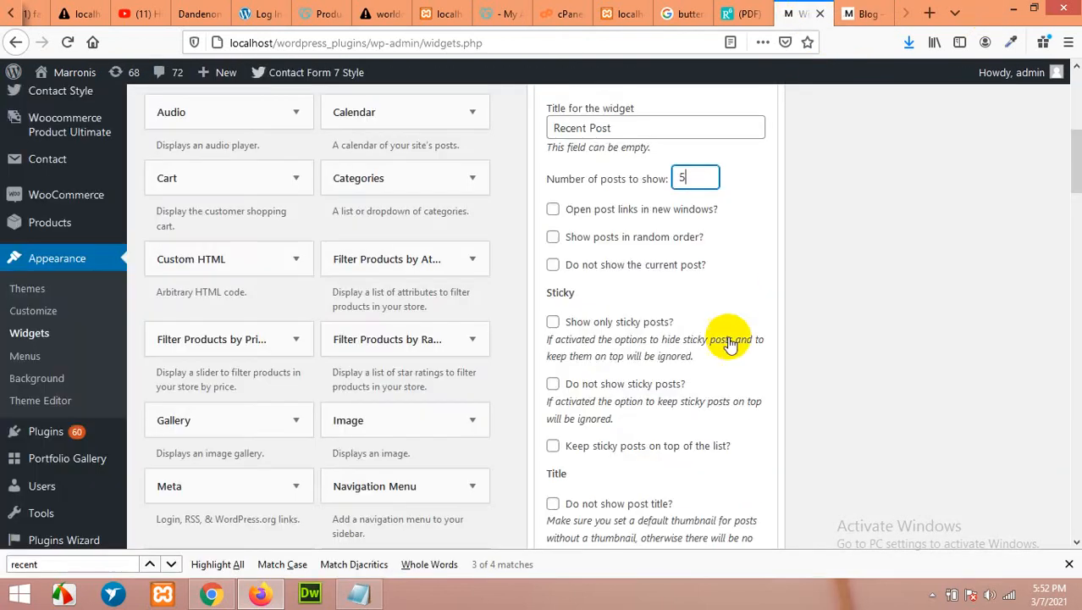
{"action": "scroll", "coordinate": [707, 315], "scroll_direction": "down", "scroll_amount": 20}
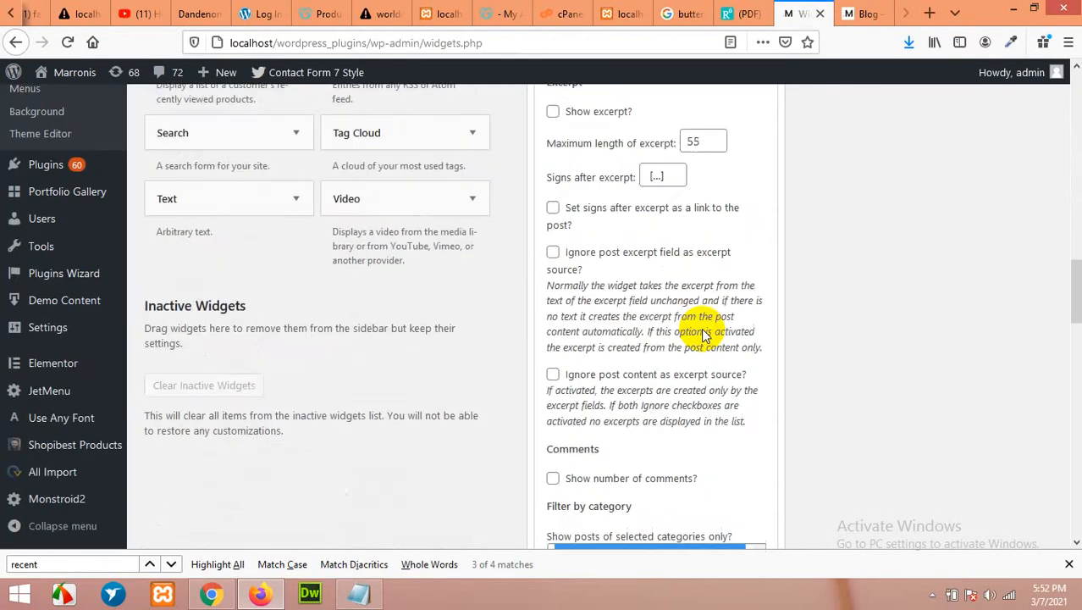
{"action": "scroll", "coordinate": [716, 358], "scroll_direction": "down", "scroll_amount": 10}
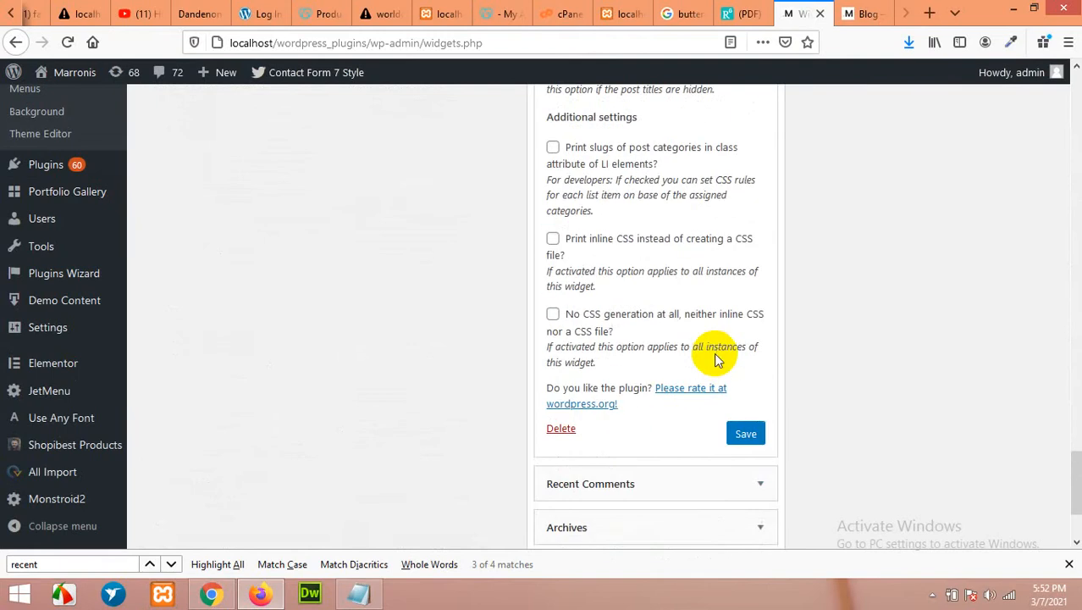
{"action": "left_click", "coordinate": [747, 434]}
{"action": "scroll", "coordinate": [815, 358], "scroll_direction": "up", "scroll_amount": 2}
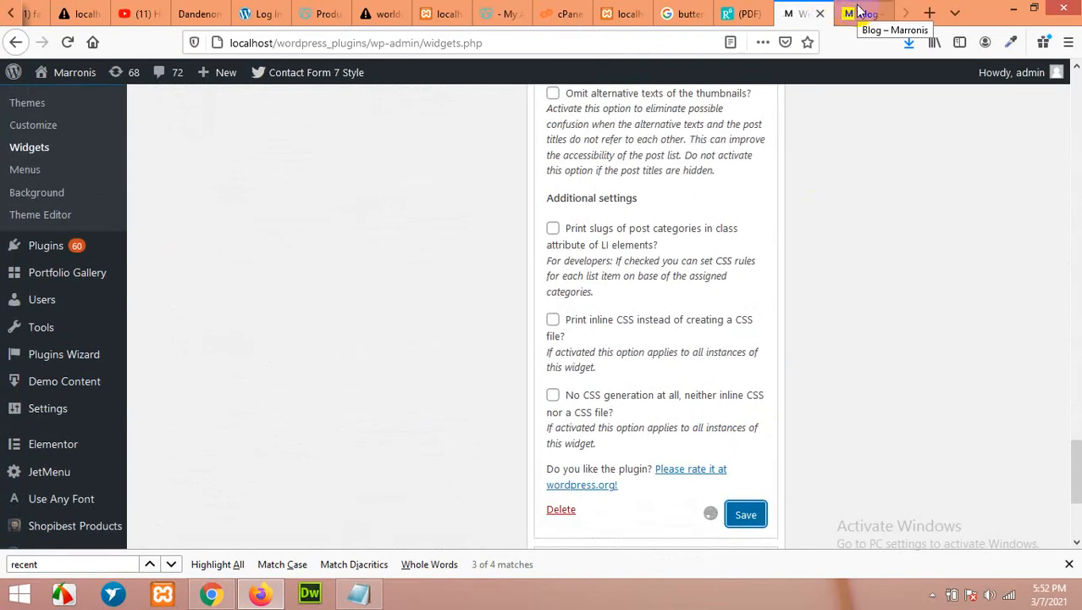
Step: Reload the blog page and examine the thumbnails and titles of the recent posts in the sidebar
{"action": "left_click", "coordinate": [860, 12]}
{"action": "left_click", "coordinate": [67, 42]}
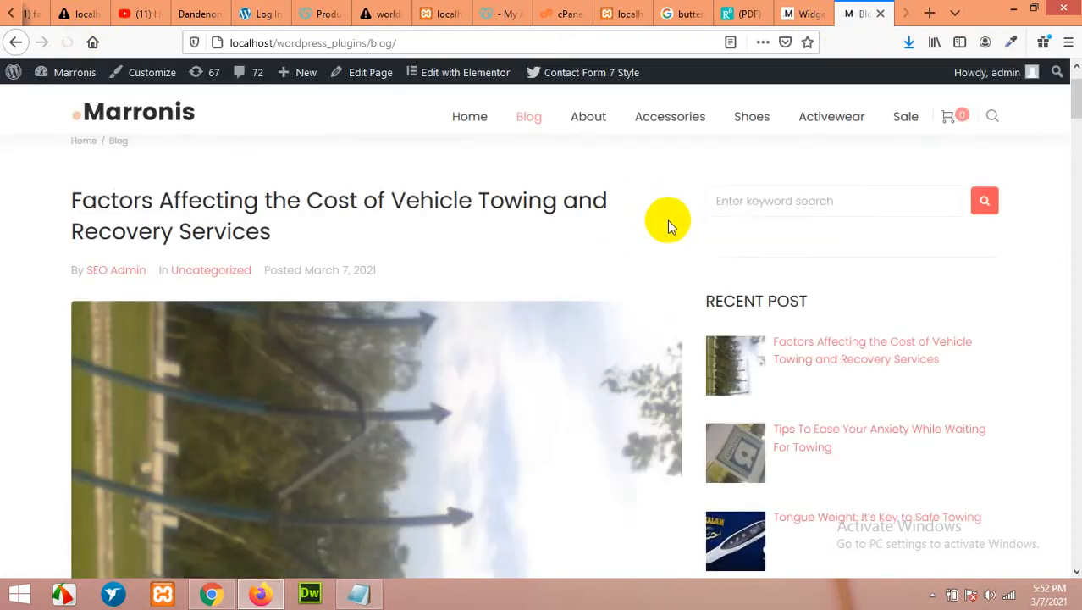
{"action": "scroll", "coordinate": [679, 222], "scroll_direction": "down", "scroll_amount": 4}
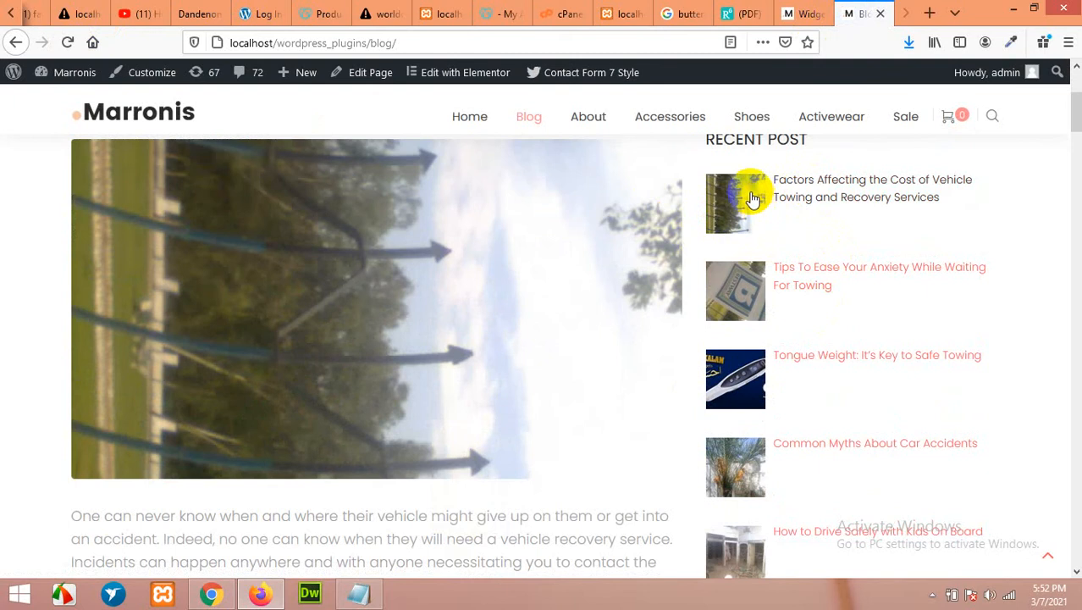
{"action": "scroll", "coordinate": [770, 234], "scroll_direction": "up", "scroll_amount": 1}
{"action": "scroll", "coordinate": [770, 234], "scroll_direction": "up", "scroll_amount": 1}
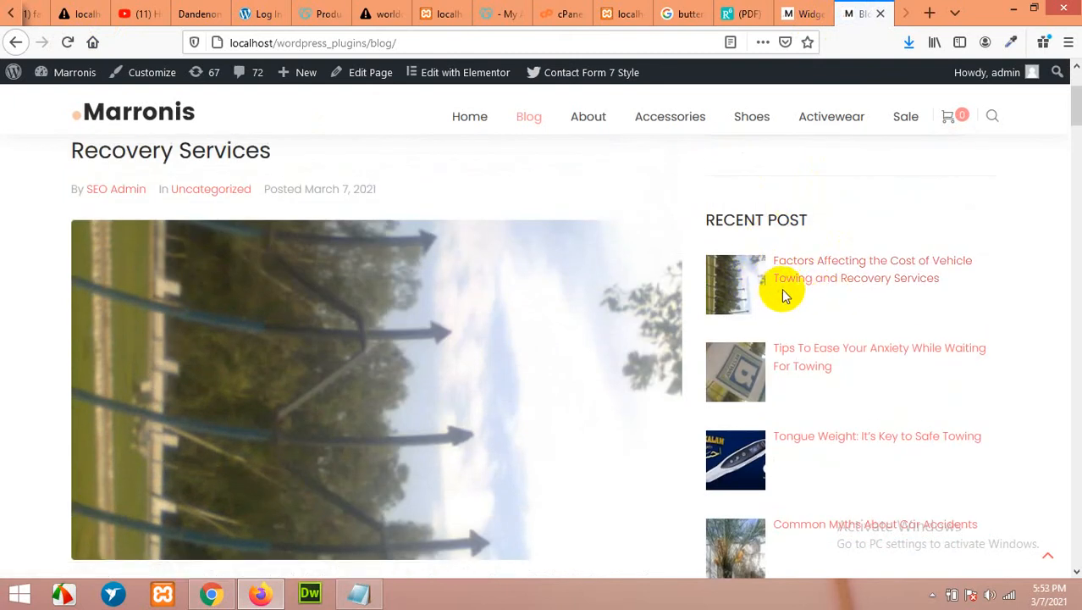
{"action": "scroll", "coordinate": [804, 339], "scroll_direction": "down", "scroll_amount": 3}
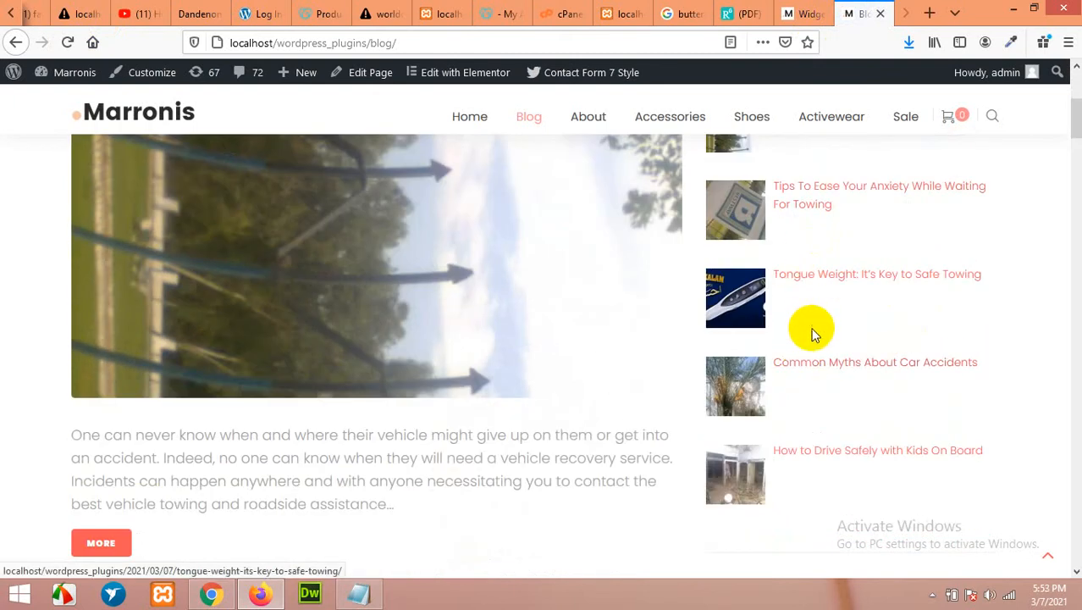
{"action": "scroll", "coordinate": [809, 254], "scroll_direction": "up", "scroll_amount": 2}
Step: Enable excerpts in the Recent Posts With Thumbnails widget with a maximum length of 40, and save the widget
{"action": "left_click", "coordinate": [793, 15]}
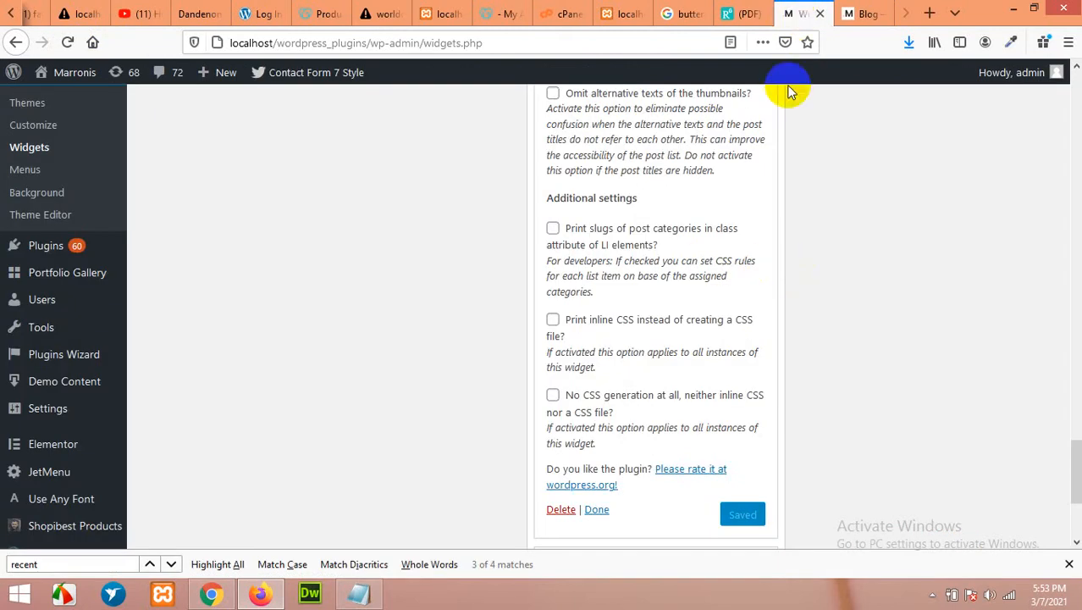
{"action": "scroll", "coordinate": [825, 267], "scroll_direction": "up", "scroll_amount": 15}
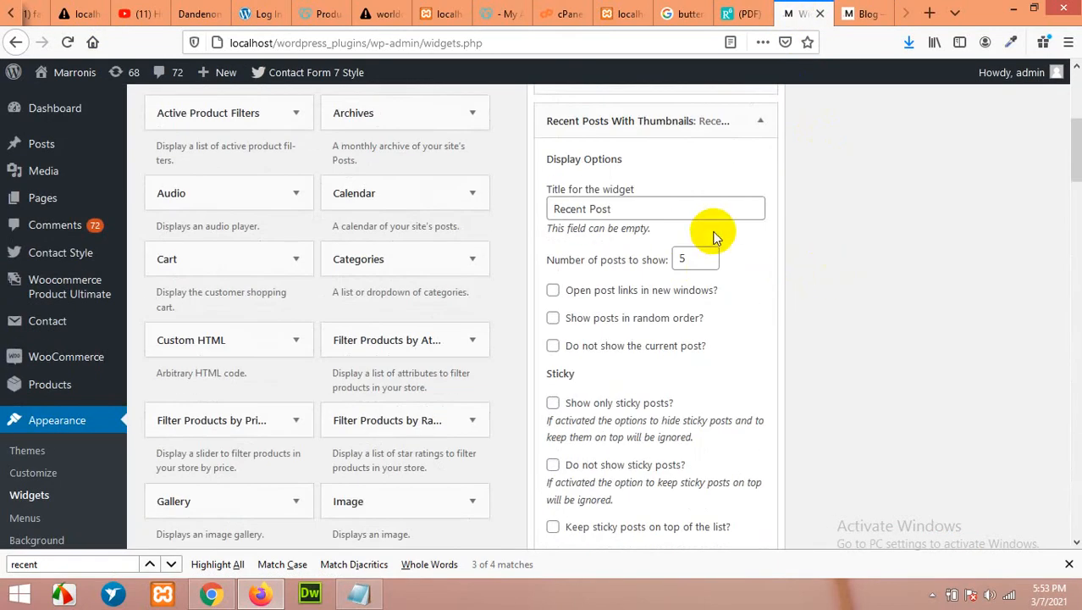
{"action": "scroll", "coordinate": [621, 294], "scroll_direction": "down", "scroll_amount": 4}
{"action": "scroll", "coordinate": [610, 290], "scroll_direction": "down", "scroll_amount": 2}
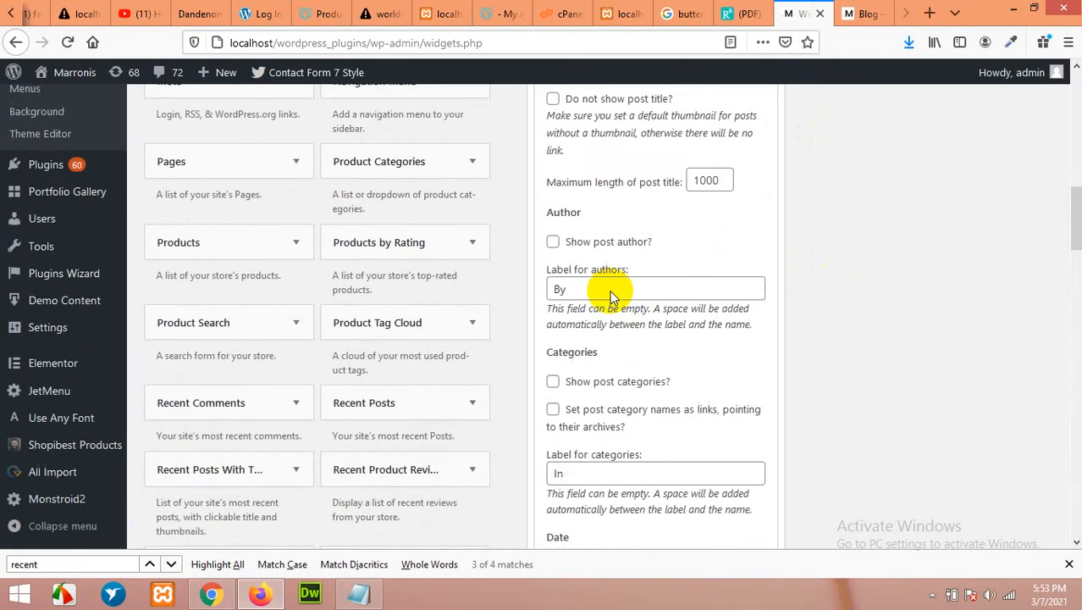
{"action": "scroll", "coordinate": [603, 284], "scroll_direction": "down", "scroll_amount": 1}
{"action": "scroll", "coordinate": [641, 316], "scroll_direction": "down", "scroll_amount": 3}
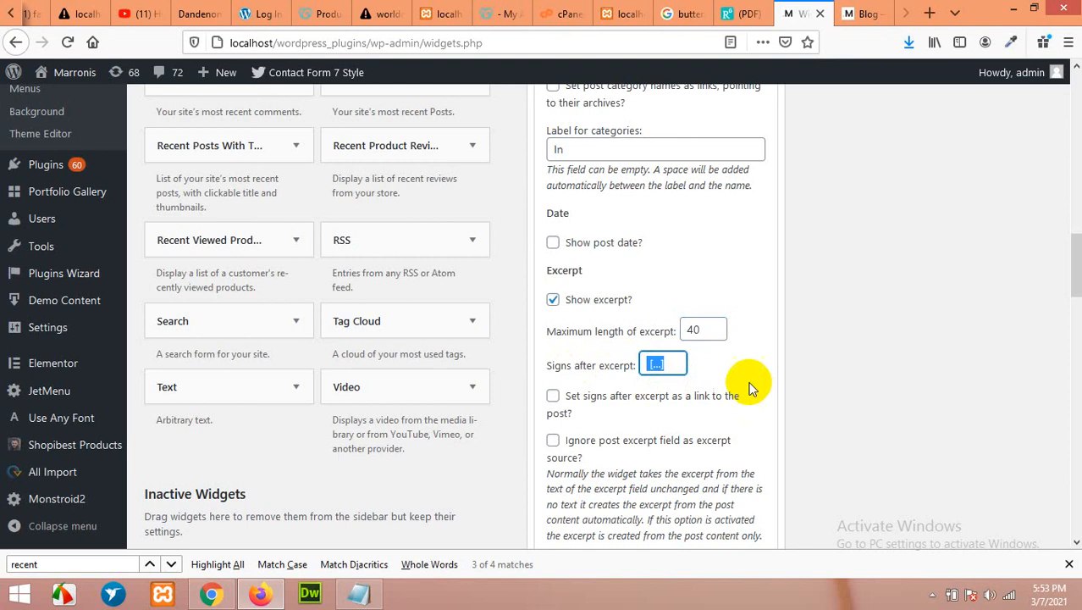
{"action": "scroll", "coordinate": [829, 367], "scroll_direction": "down", "scroll_amount": 10}
{"action": "scroll", "coordinate": [708, 386], "scroll_direction": "down", "scroll_amount": 10}
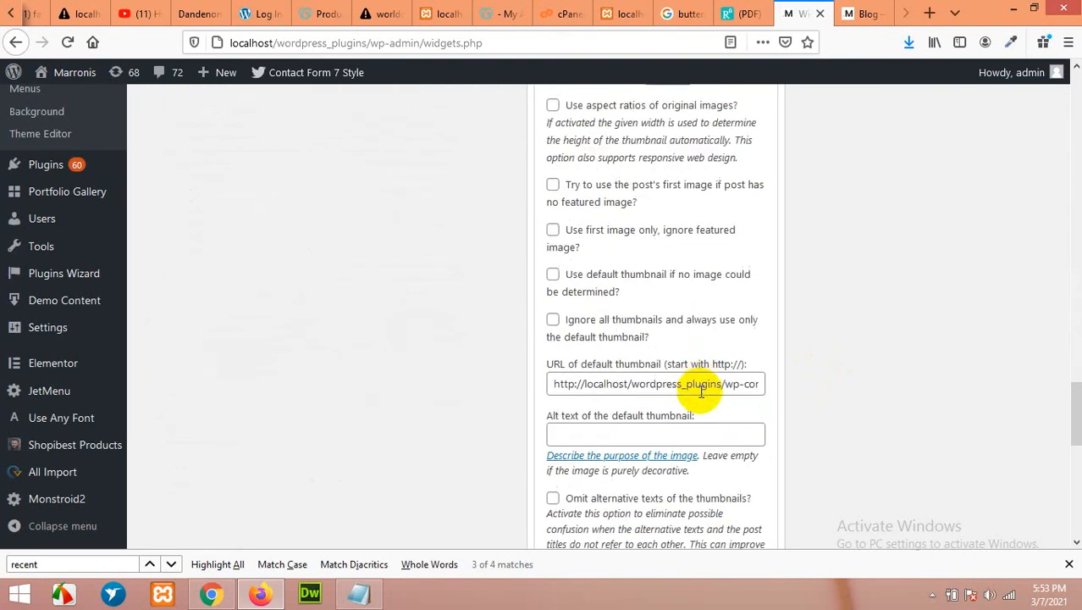
{"action": "scroll", "coordinate": [690, 419], "scroll_direction": "up", "scroll_amount": 5}
{"action": "scroll", "coordinate": [720, 398], "scroll_direction": "down", "scroll_amount": 5}
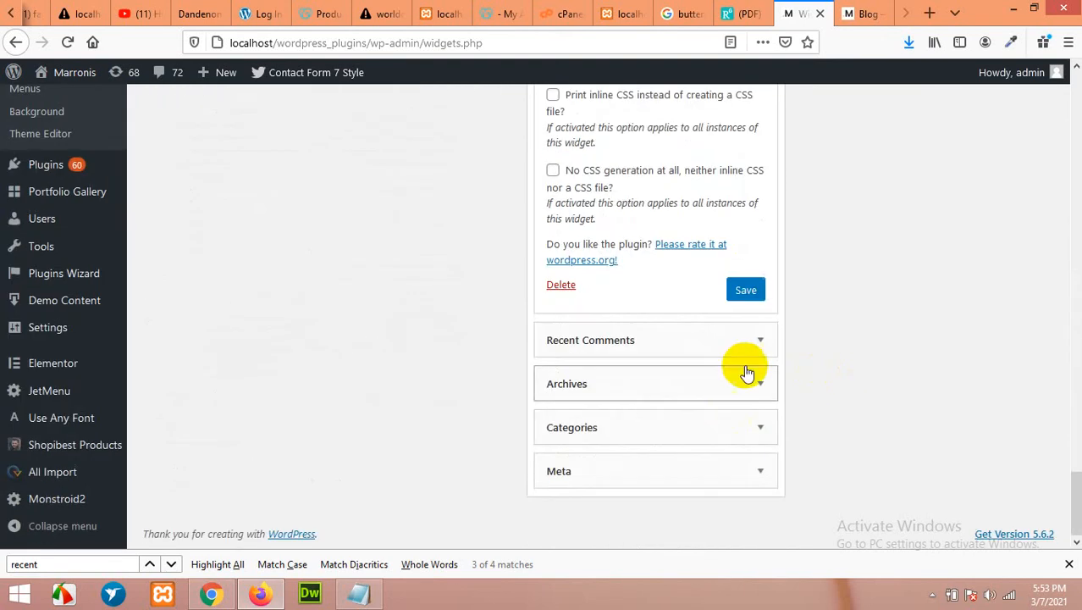
{"action": "left_click", "coordinate": [746, 289]}
{"action": "scroll", "coordinate": [778, 332], "scroll_direction": "up", "scroll_amount": 3}
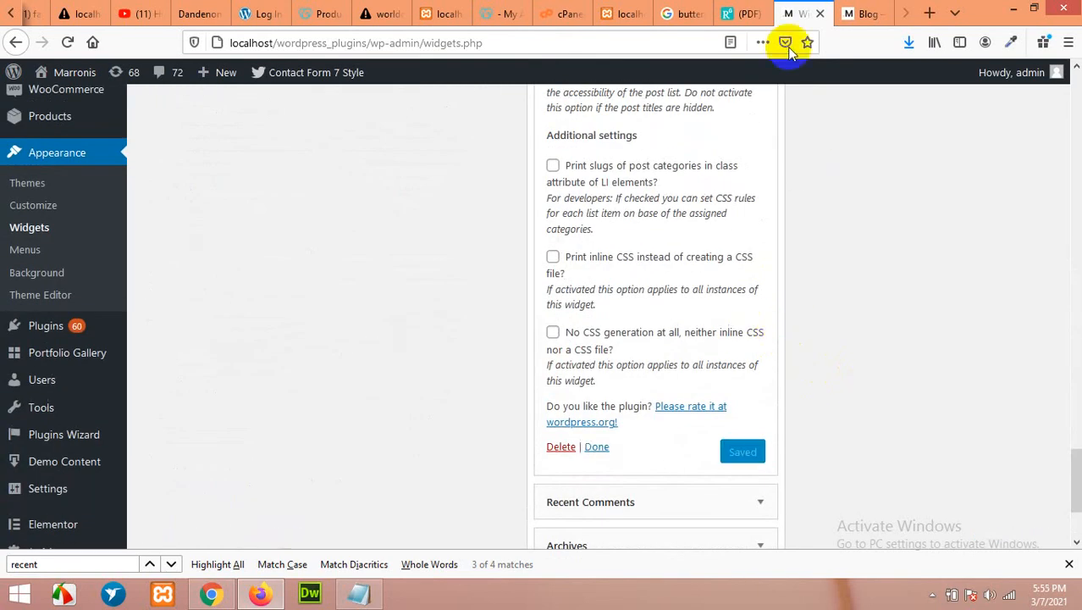
Step: Reload the blog page and examine the excerpts under the recent post titles in the sidebar
{"action": "left_click", "coordinate": [864, 14]}
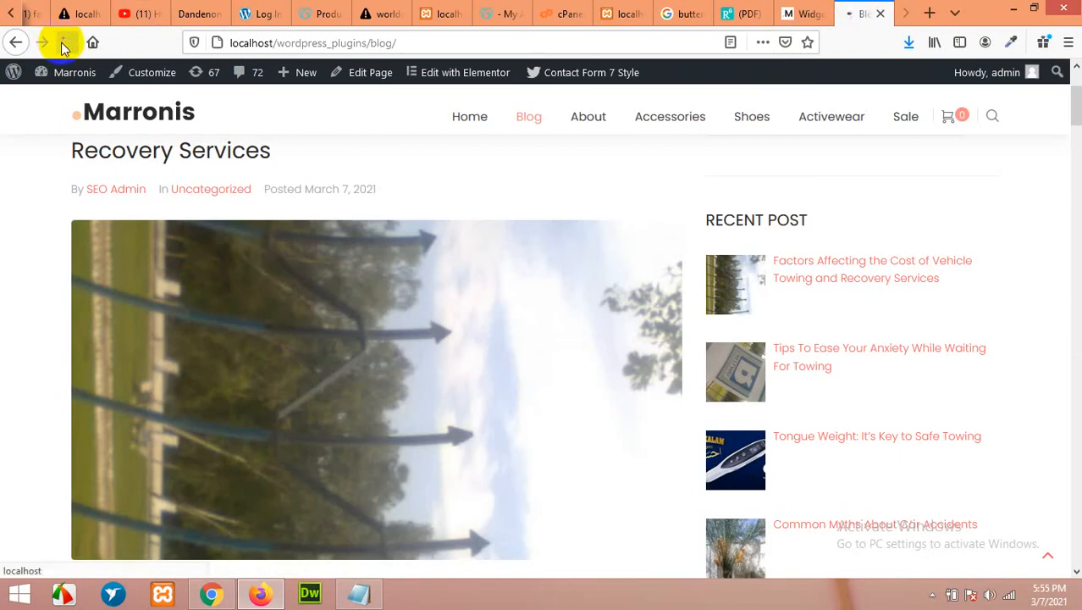
{"action": "left_click", "coordinate": [63, 44]}
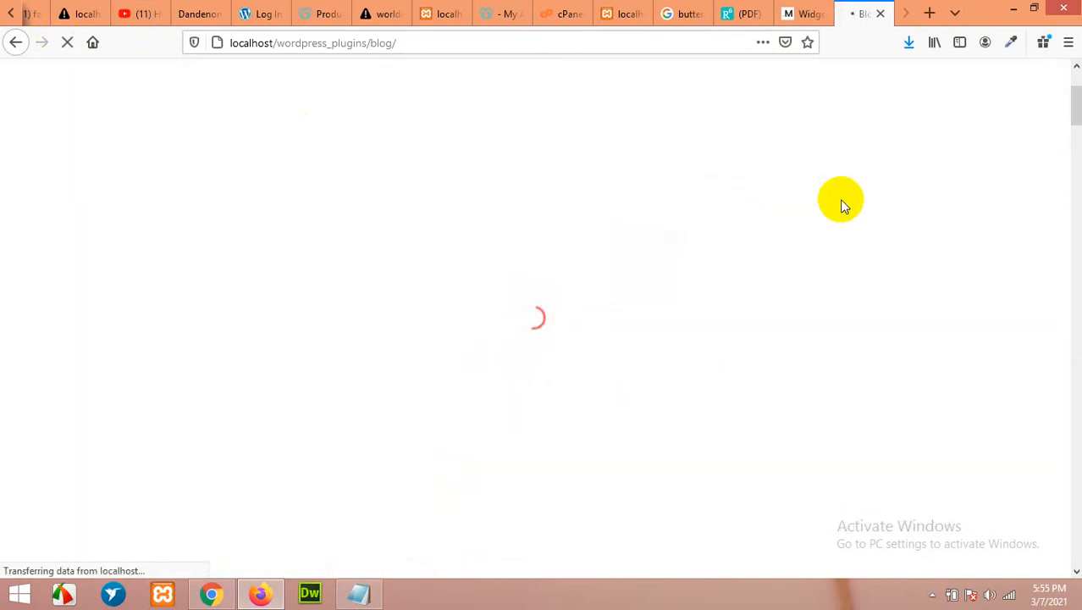
{"action": "scroll", "coordinate": [826, 271], "scroll_direction": "down", "scroll_amount": 1}
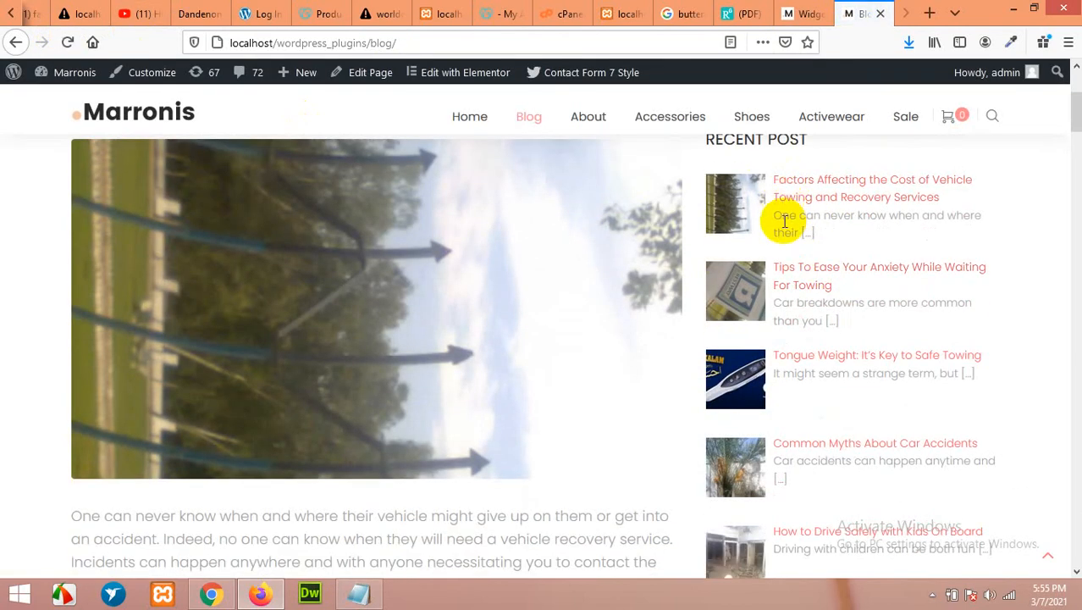
{"action": "scroll", "coordinate": [848, 249], "scroll_direction": "down", "scroll_amount": 3}
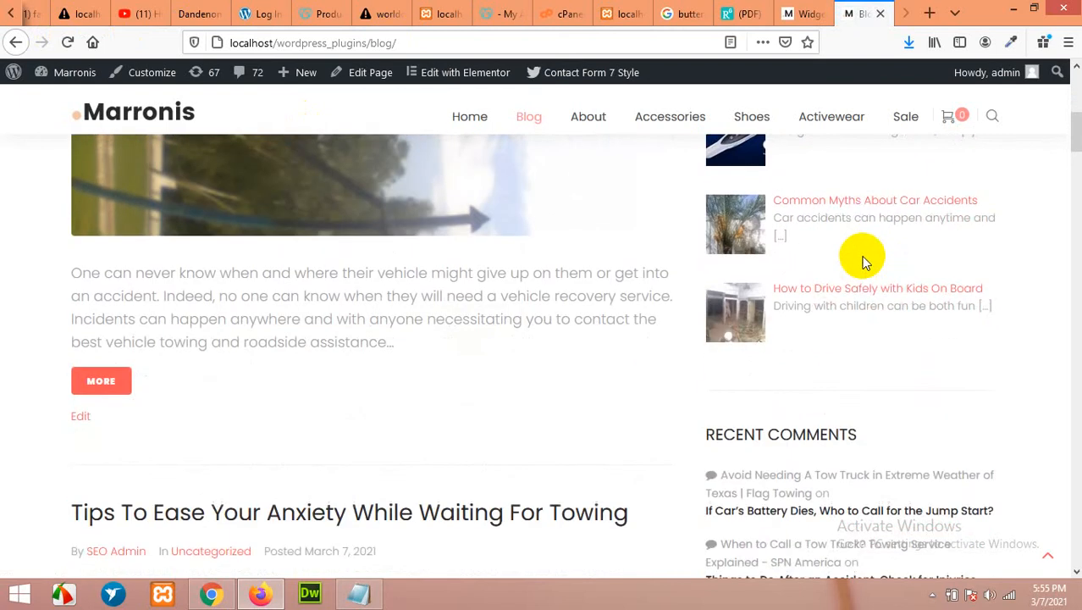
{"action": "scroll", "coordinate": [863, 258], "scroll_direction": "up", "scroll_amount": 2}
{"action": "scroll", "coordinate": [847, 267], "scroll_direction": "up", "scroll_amount": 1}
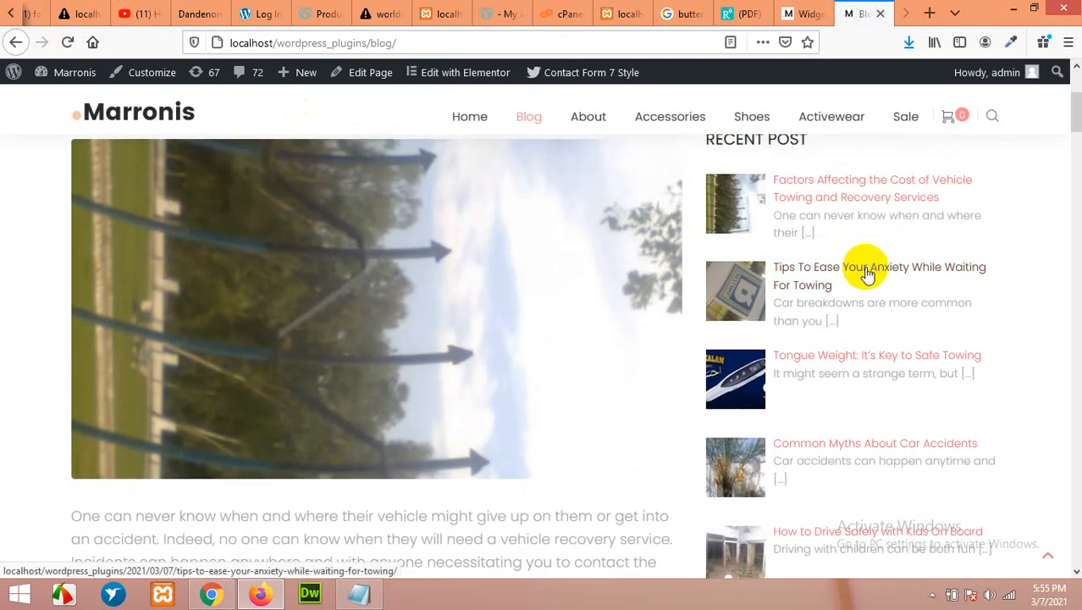
{"action": "scroll", "coordinate": [867, 272], "scroll_direction": "up", "scroll_amount": 2}
Step: Find the widget's option for opening post links in new windows, and test the first recent post's link from the blog sidebar
{"action": "left_click", "coordinate": [805, 14]}
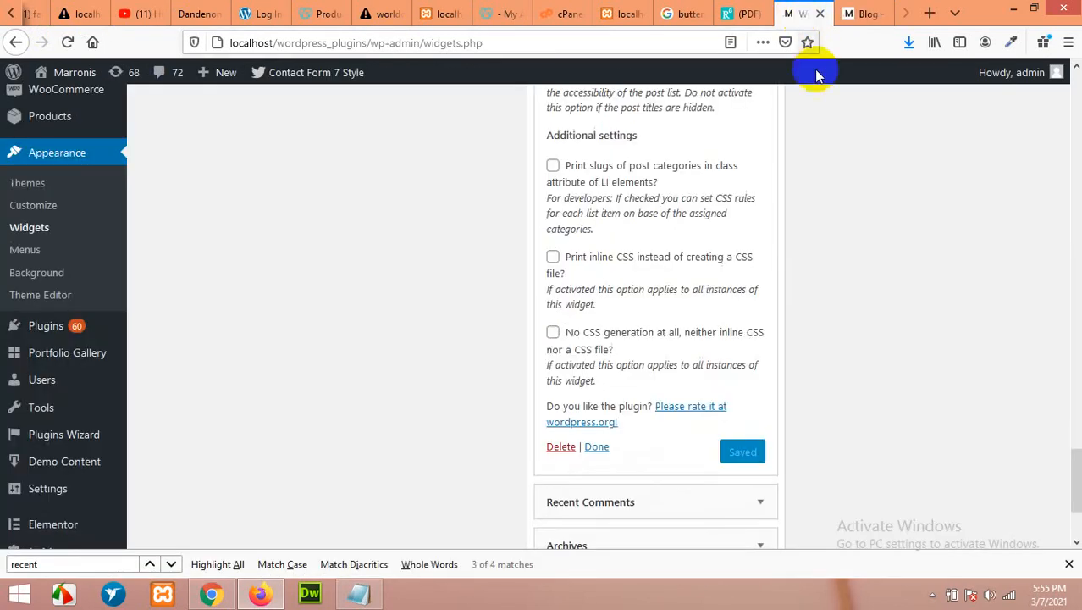
{"action": "scroll", "coordinate": [844, 273], "scroll_direction": "up", "scroll_amount": 3}
{"action": "scroll", "coordinate": [843, 272], "scroll_direction": "up", "scroll_amount": 15}
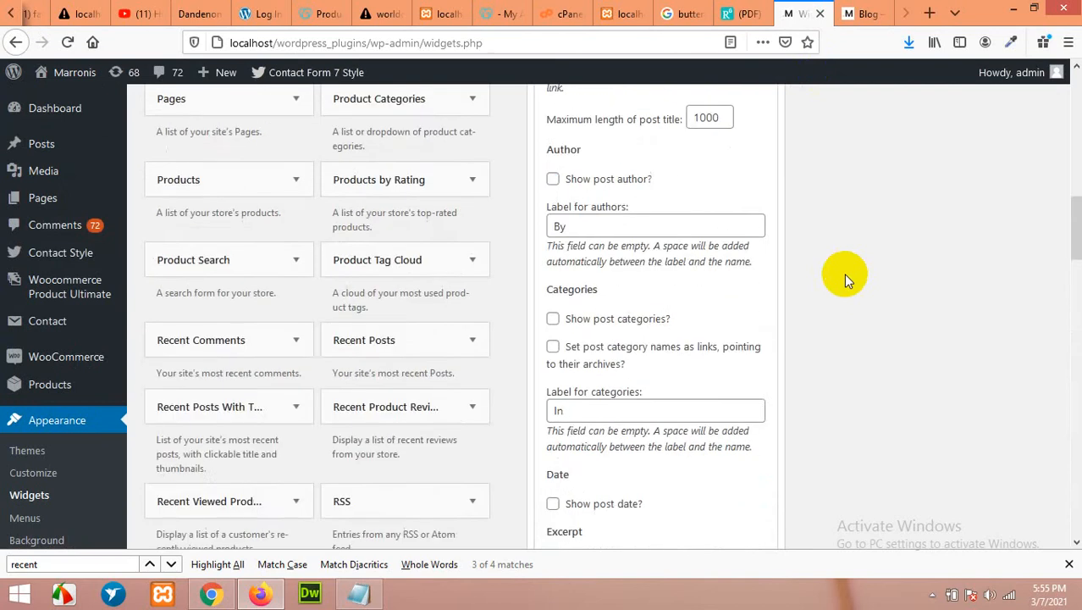
{"action": "scroll", "coordinate": [843, 273], "scroll_direction": "up", "scroll_amount": 3}
{"action": "scroll", "coordinate": [843, 273], "scroll_direction": "down", "scroll_amount": 1}
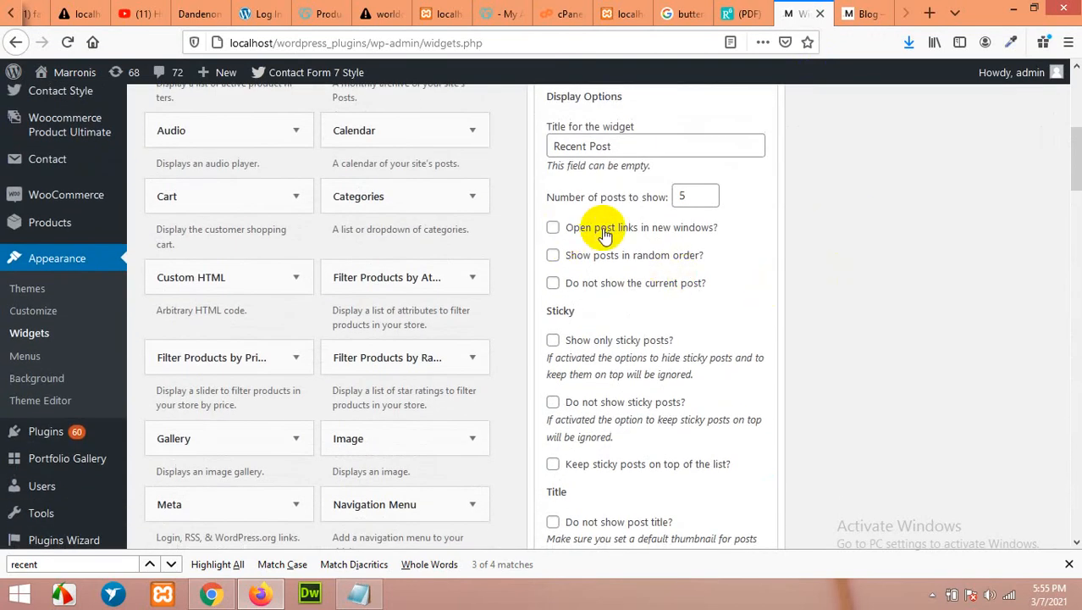
{"action": "left_click", "coordinate": [866, 13]}
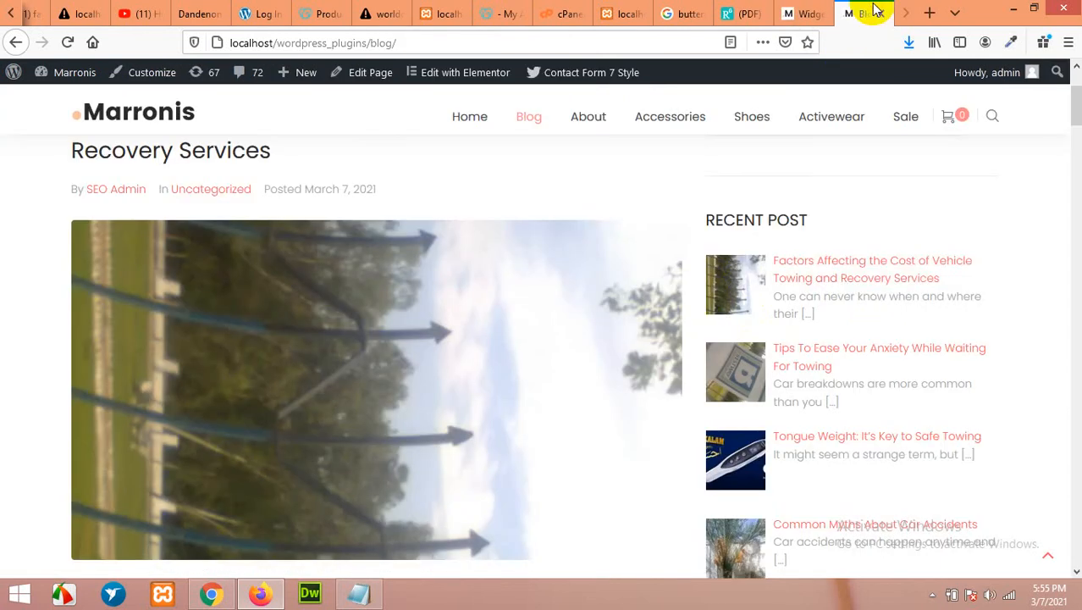
{"action": "left_click", "coordinate": [750, 282]}
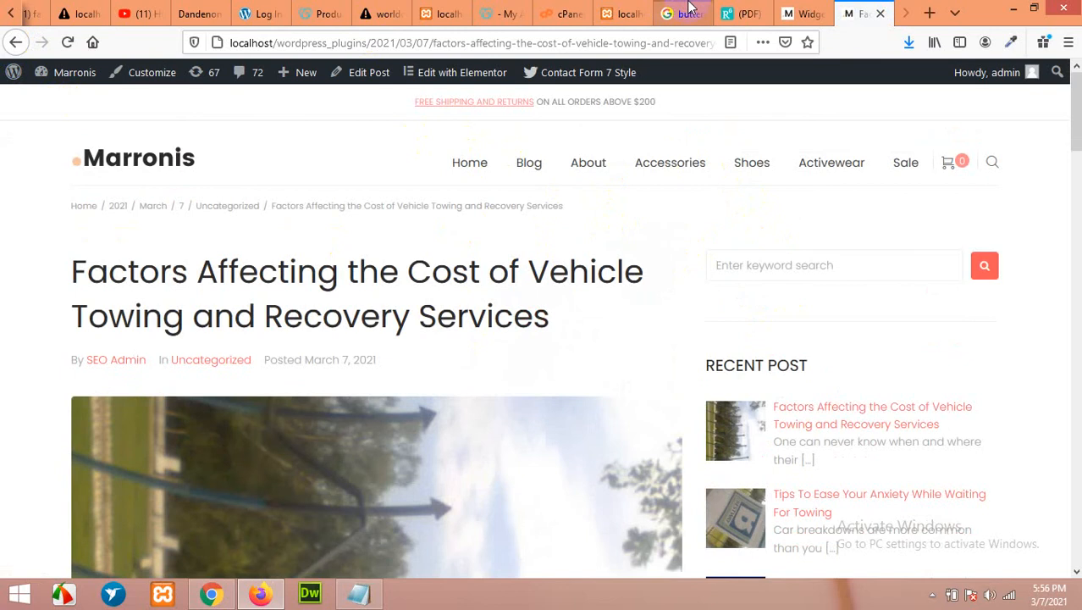
Step: Set the widget to open post links in new windows, save it, and reload the blog post page
{"action": "left_click", "coordinate": [800, 14]}
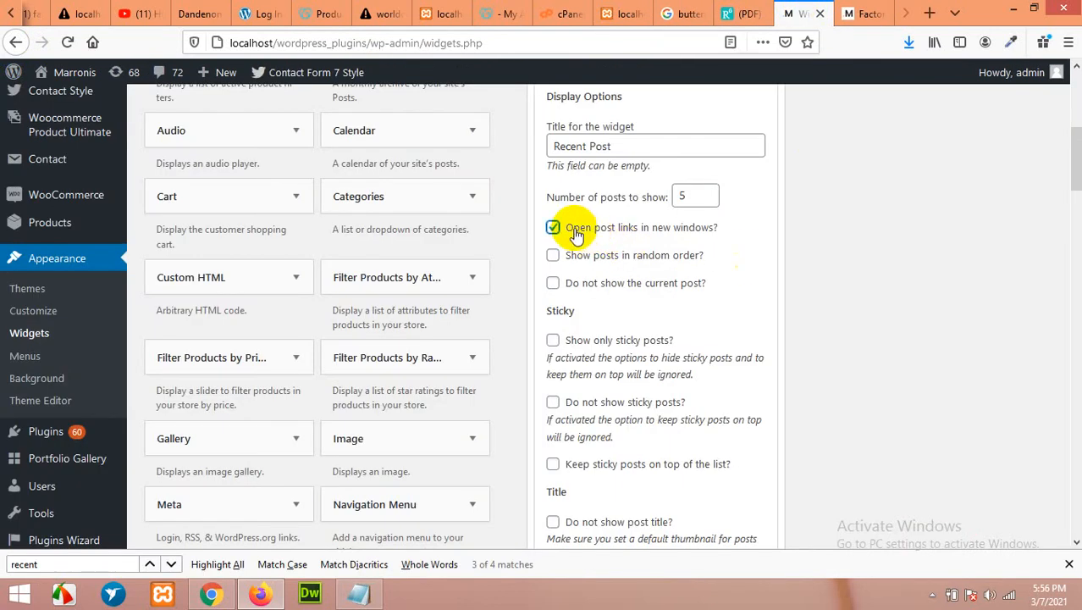
{"action": "scroll", "coordinate": [813, 359], "scroll_direction": "down", "scroll_amount": 15}
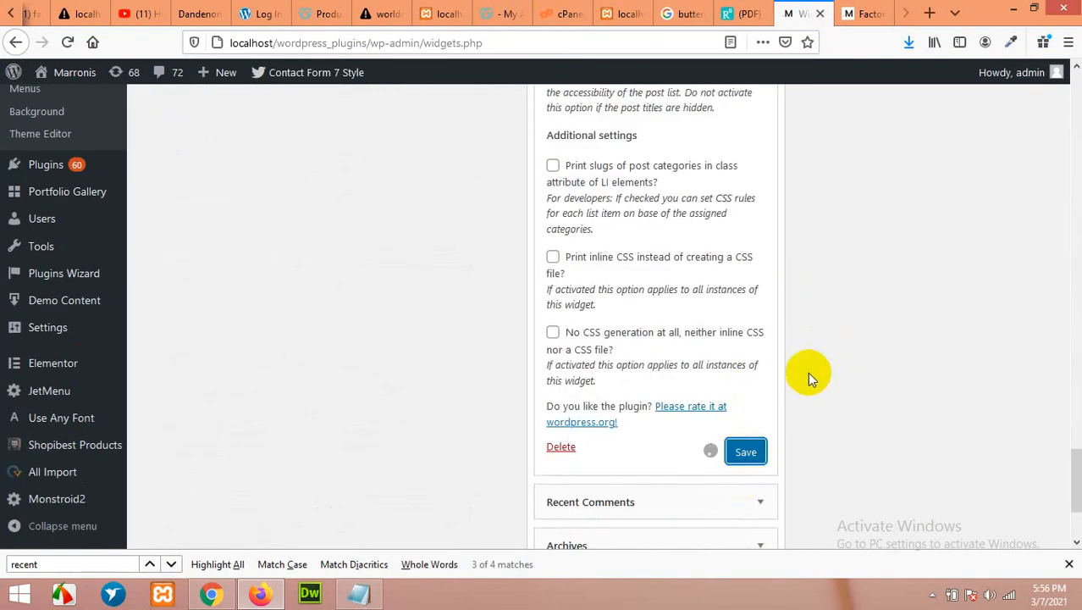
{"action": "left_click", "coordinate": [864, 14]}
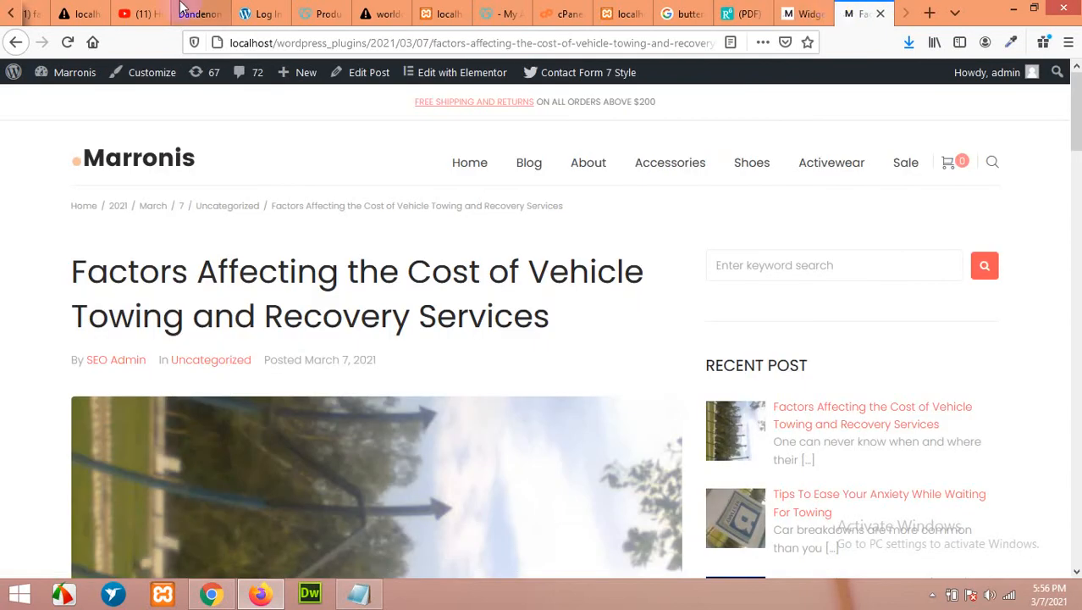
{"action": "left_click", "coordinate": [68, 43]}
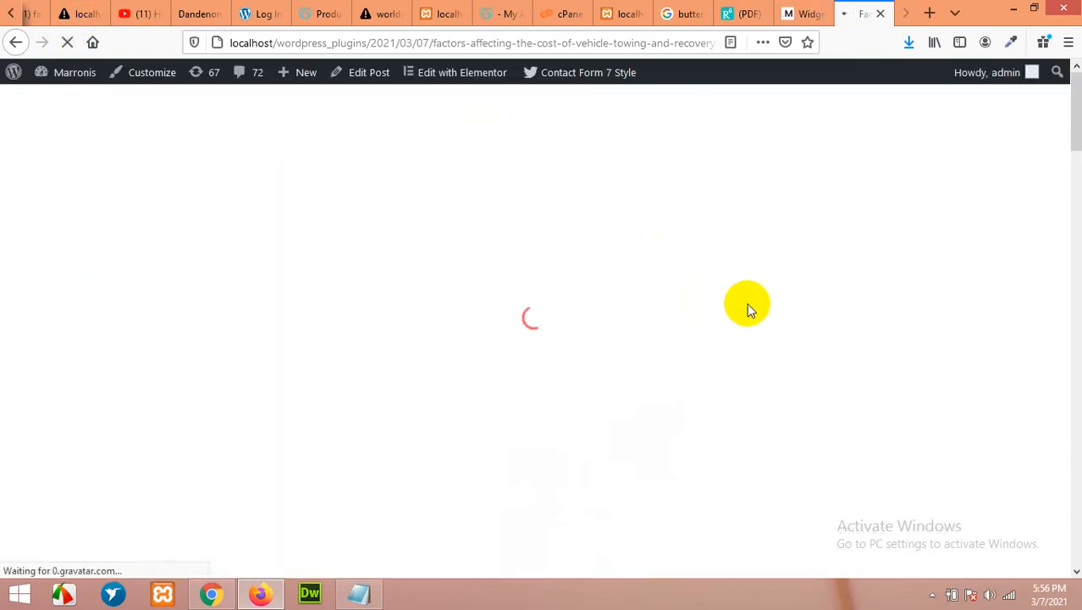
Step: Test the sidebar links by opening the first two recent posts, and close the extra tabs they open in
{"action": "scroll", "coordinate": [746, 306], "scroll_direction": "down", "scroll_amount": 3}
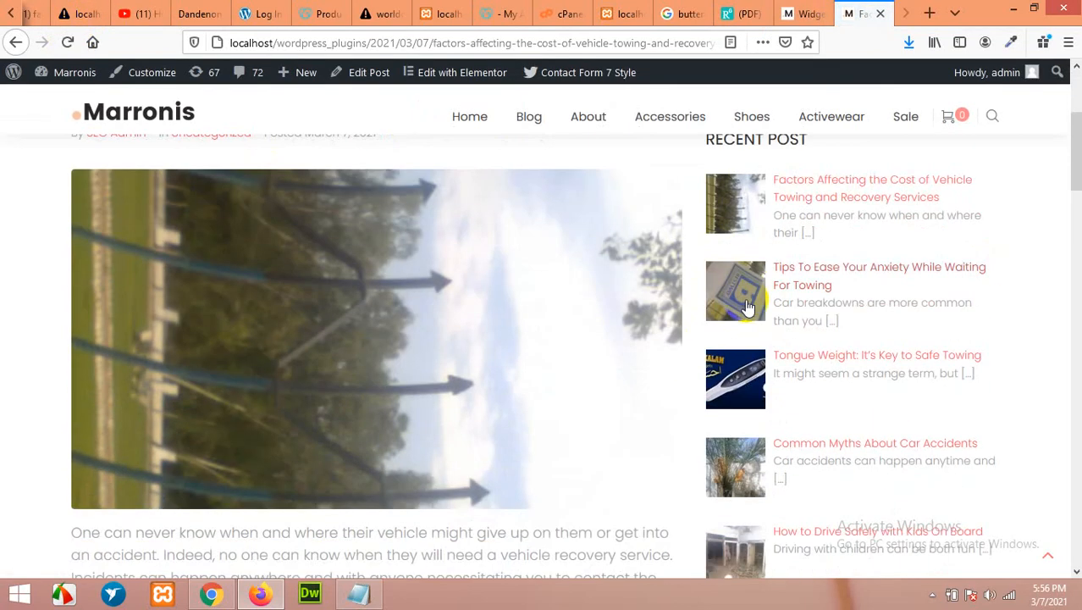
{"action": "left_click", "coordinate": [735, 212]}
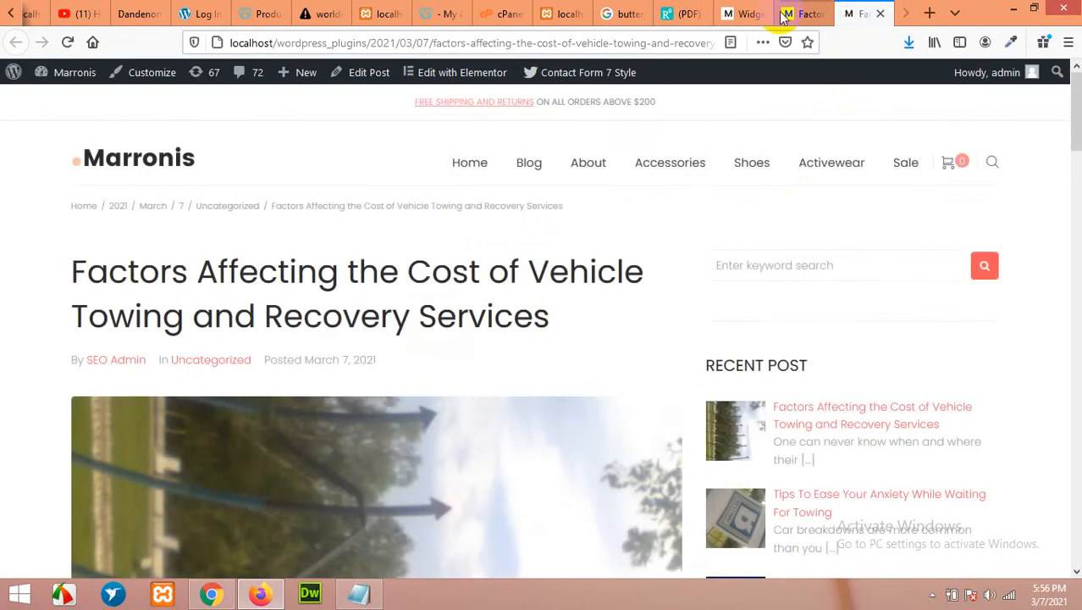
{"action": "scroll", "coordinate": [794, 271], "scroll_direction": "down", "scroll_amount": 3}
{"action": "left_click", "coordinate": [784, 280]}
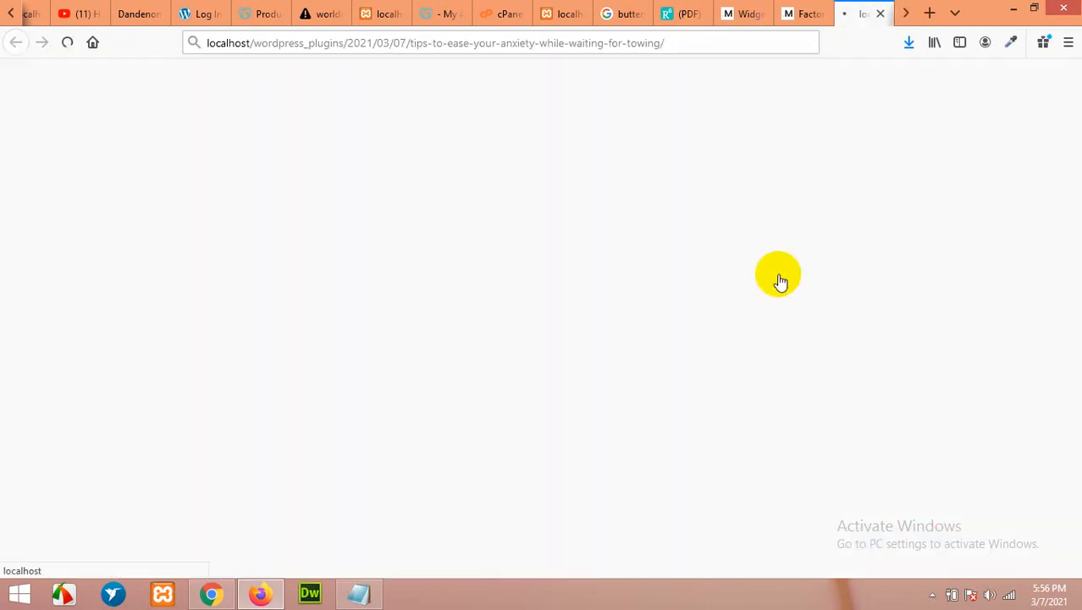
{"action": "left_click", "coordinate": [818, 17]}
{"action": "left_click", "coordinate": [821, 14]}
{"action": "left_click", "coordinate": [819, 15]}
Step: Turn off the option to open post links in new windows in the Recent Posts With Thumbnails widget settings
{"action": "left_click", "coordinate": [749, 13]}
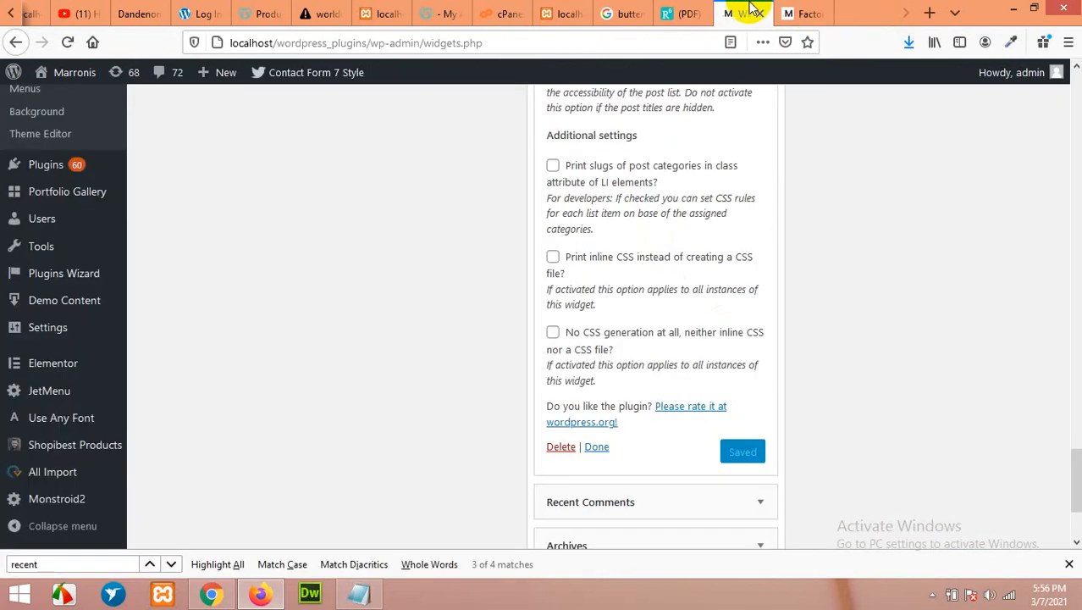
{"action": "scroll", "coordinate": [725, 289], "scroll_direction": "up", "scroll_amount": 10}
{"action": "scroll", "coordinate": [739, 315], "scroll_direction": "up", "scroll_amount": 10}
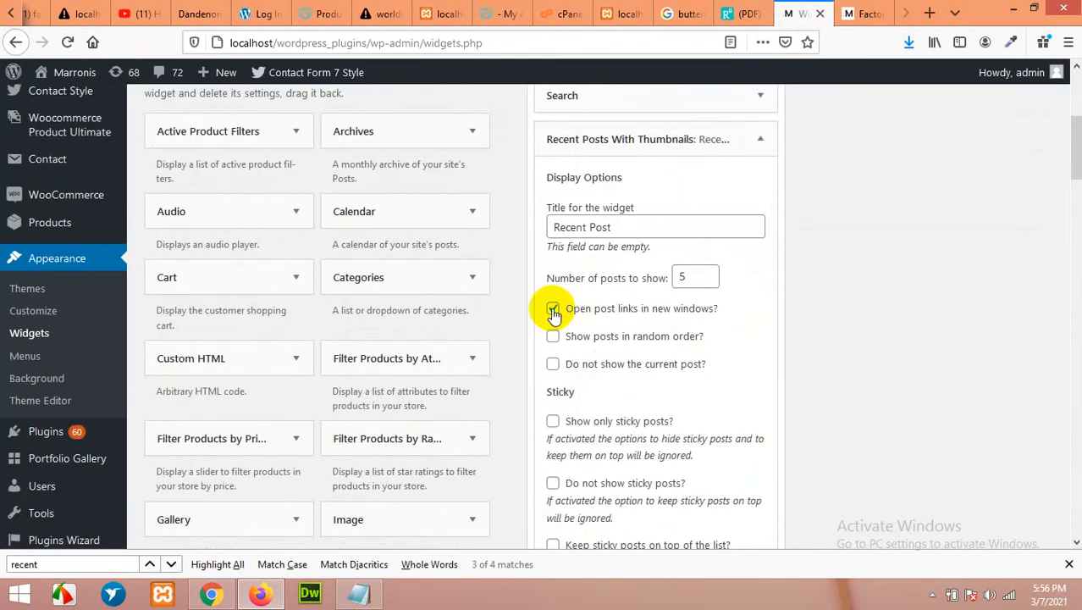
{"action": "scroll", "coordinate": [614, 311], "scroll_direction": "down", "scroll_amount": 2}
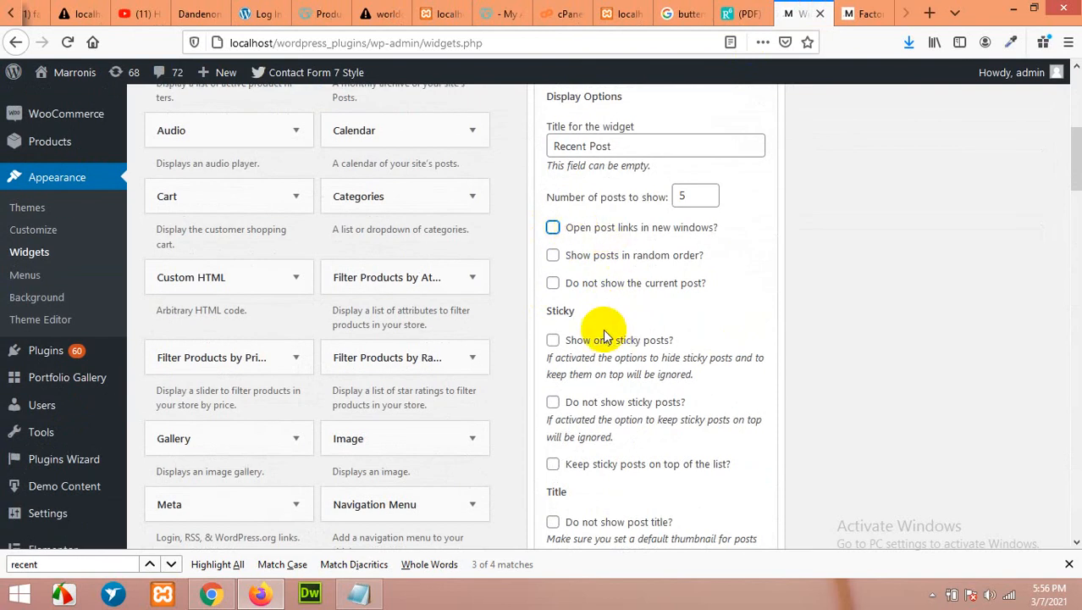
Step: Try the widget's option to show only sticky posts, clear it again, and compare the settings with the recent posts in the blog sidebar
{"action": "scroll", "coordinate": [603, 329], "scroll_direction": "down", "scroll_amount": 4}
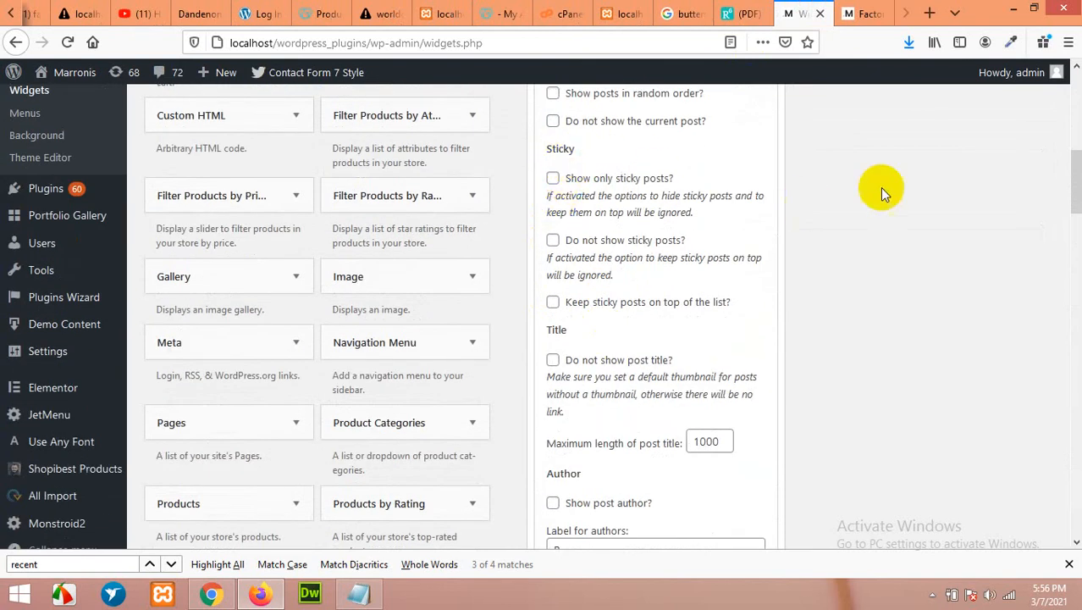
{"action": "left_click", "coordinate": [868, 13]}
{"action": "scroll", "coordinate": [791, 379], "scroll_direction": "down", "scroll_amount": 3}
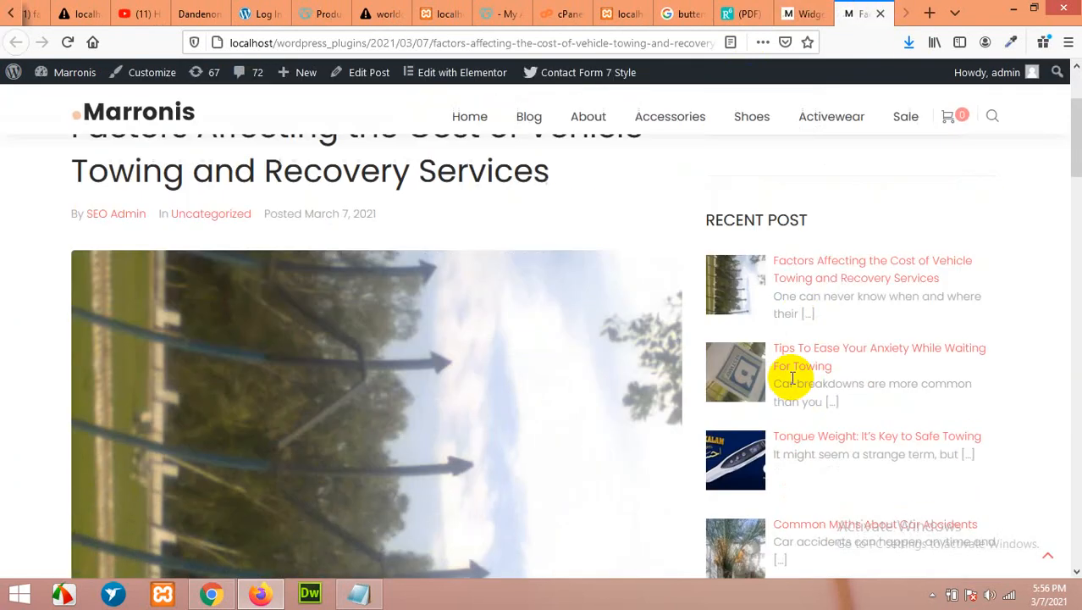
{"action": "left_click", "coordinate": [812, 9]}
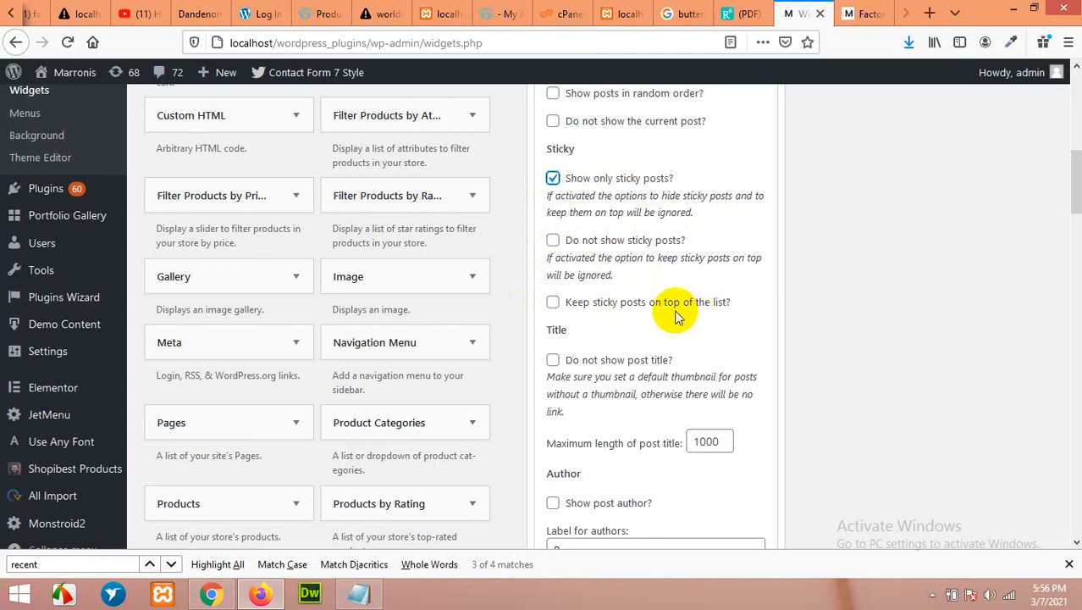
{"action": "left_click", "coordinate": [552, 179]}
{"action": "scroll", "coordinate": [632, 401], "scroll_direction": "down", "scroll_amount": 1}
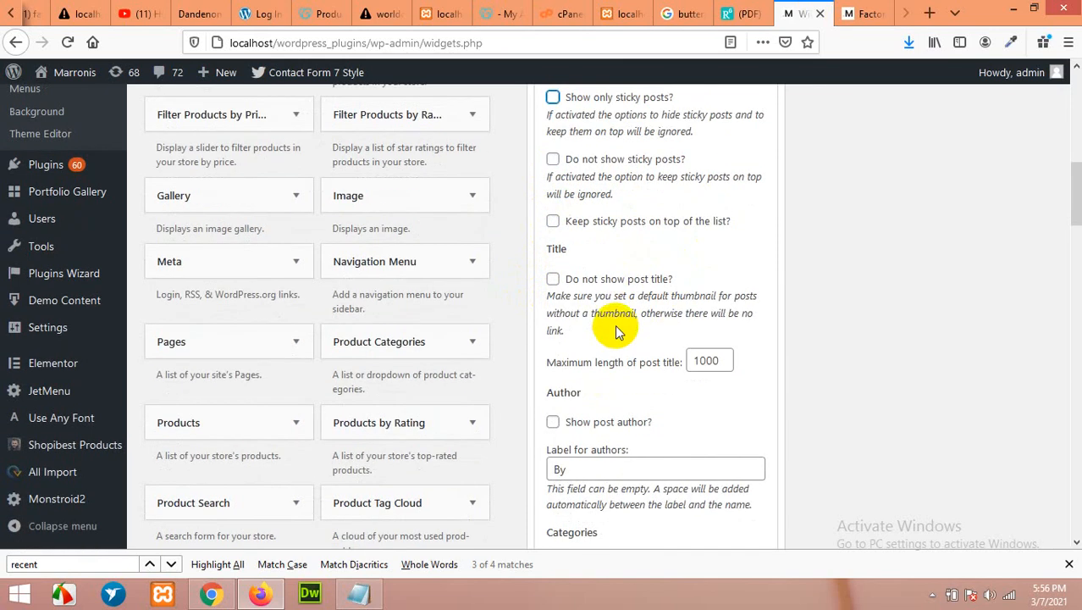
{"action": "scroll", "coordinate": [747, 309], "scroll_direction": "down", "scroll_amount": 2}
{"action": "scroll", "coordinate": [779, 218], "scroll_direction": "up", "scroll_amount": 5}
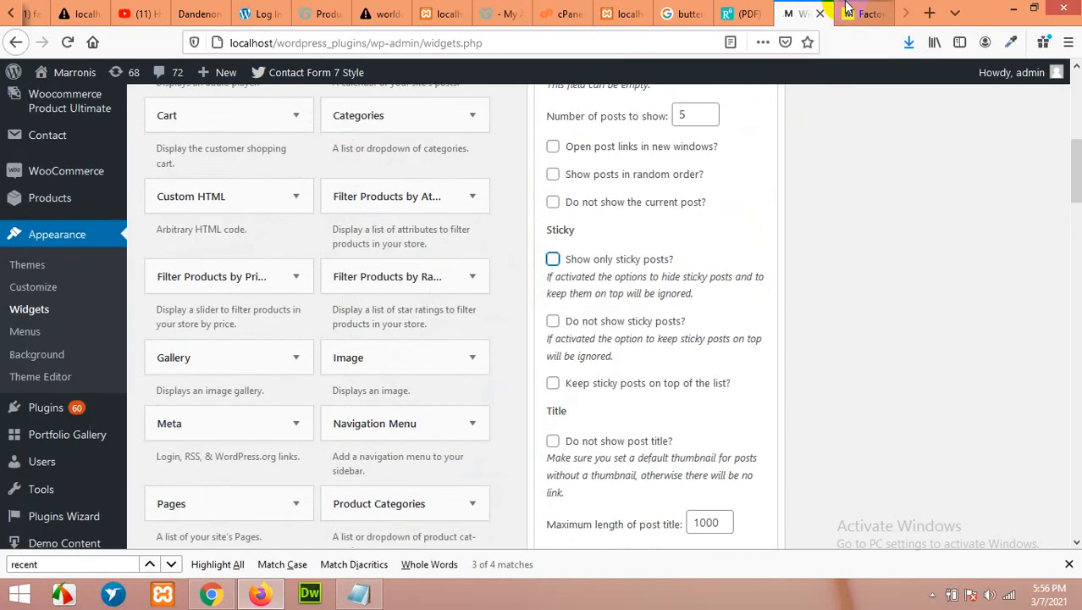
{"action": "key", "text": "ctrl+Tab"}
{"action": "scroll", "coordinate": [708, 332], "scroll_direction": "up", "scroll_amount": 3}
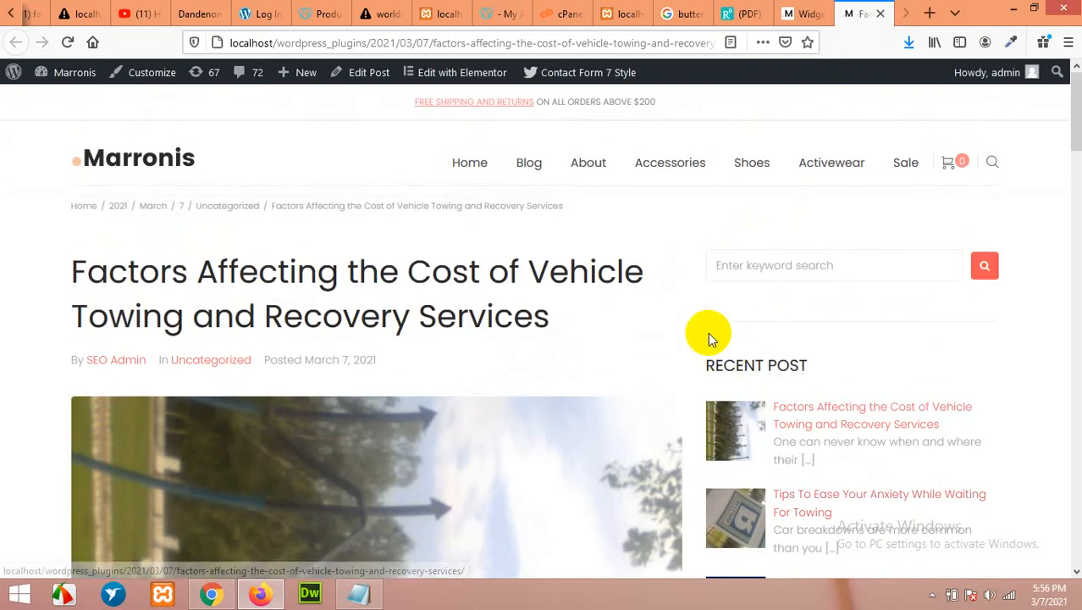
{"action": "left_click", "coordinate": [787, 12]}
Step: Examine the widget's title, author, category, date, excerpt, thumbnail and additional CSS options
{"action": "scroll", "coordinate": [813, 320], "scroll_direction": "down", "scroll_amount": 4}
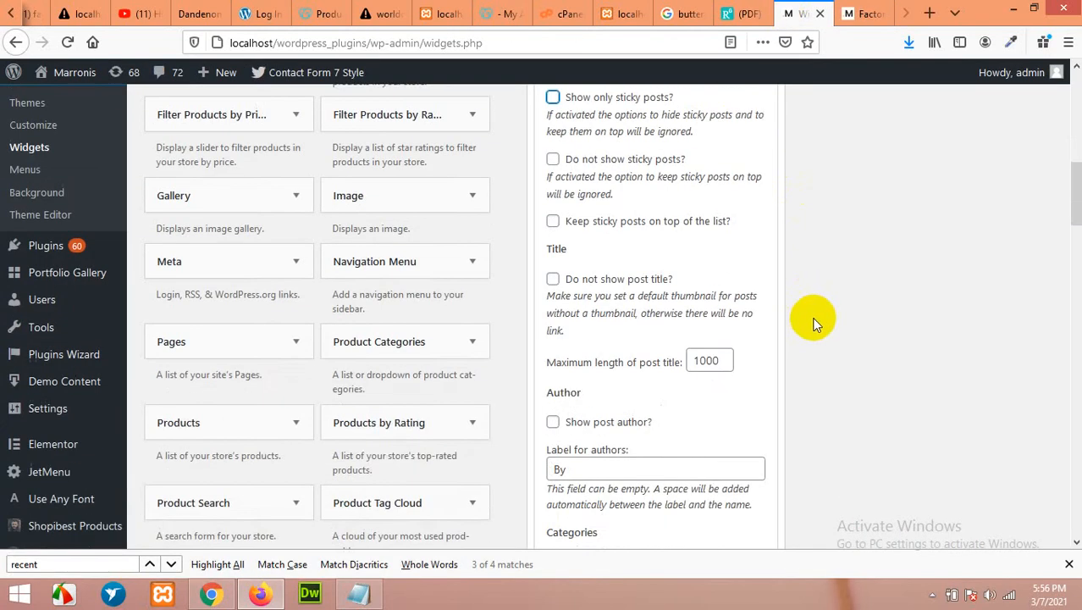
{"action": "scroll", "coordinate": [559, 306], "scroll_direction": "down", "scroll_amount": 3}
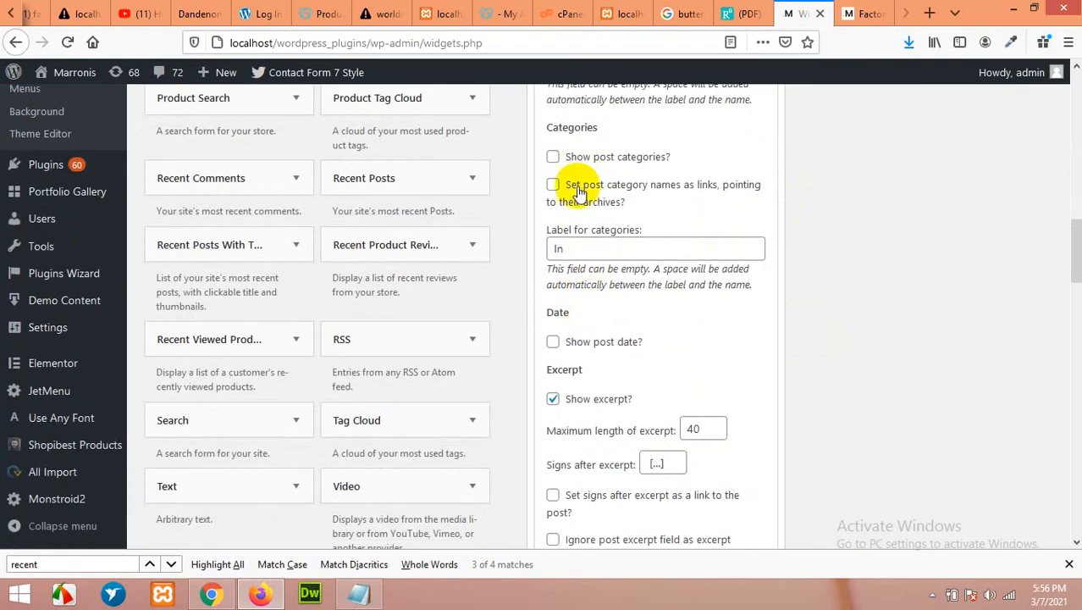
{"action": "scroll", "coordinate": [592, 313], "scroll_direction": "down", "scroll_amount": 1}
{"action": "scroll", "coordinate": [595, 275], "scroll_direction": "up", "scroll_amount": 1}
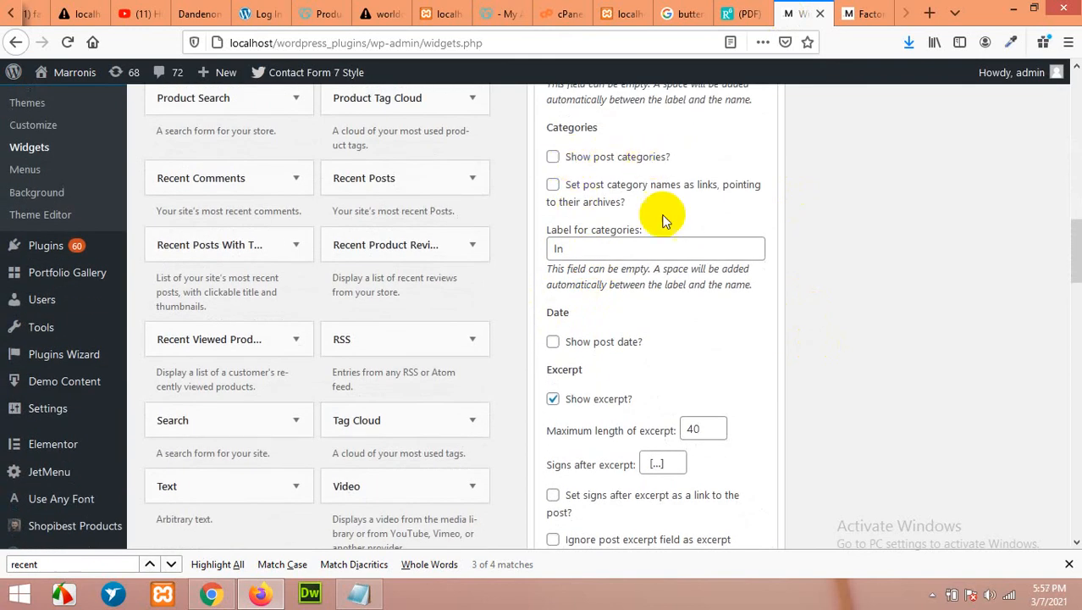
{"action": "scroll", "coordinate": [657, 215], "scroll_direction": "down", "scroll_amount": 2}
{"action": "scroll", "coordinate": [667, 292], "scroll_direction": "up", "scroll_amount": 4}
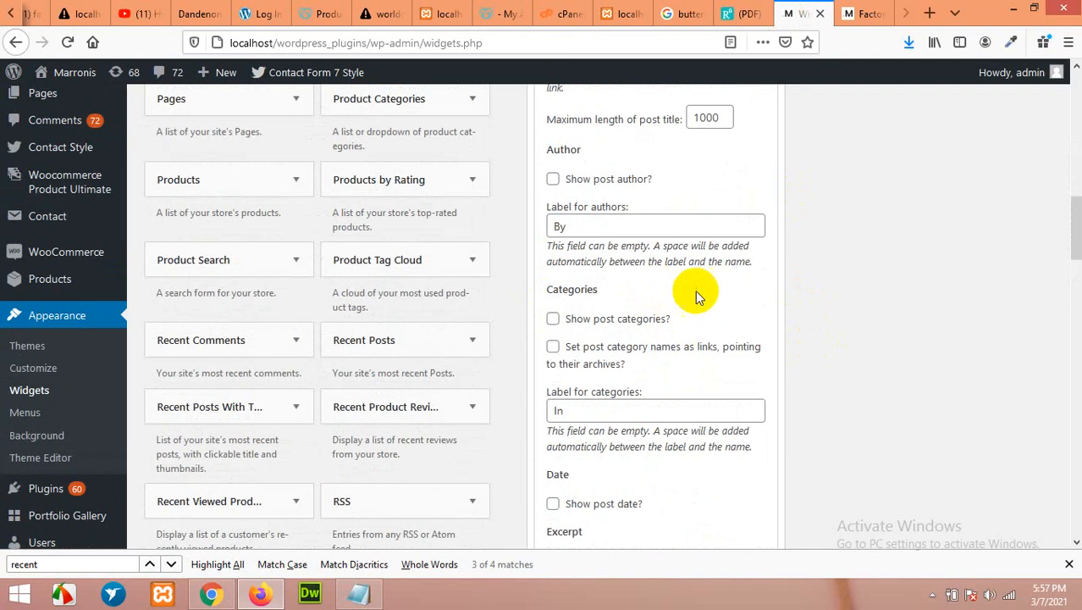
{"action": "scroll", "coordinate": [699, 300], "scroll_direction": "up", "scroll_amount": 1}
{"action": "scroll", "coordinate": [690, 282], "scroll_direction": "down", "scroll_amount": 4}
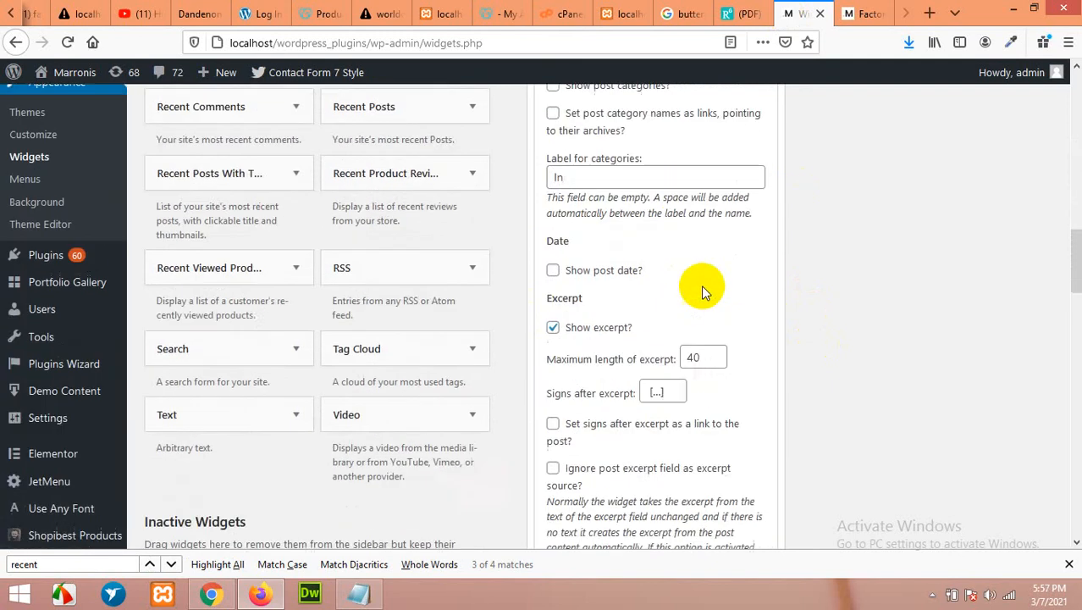
{"action": "scroll", "coordinate": [701, 284], "scroll_direction": "down", "scroll_amount": 13}
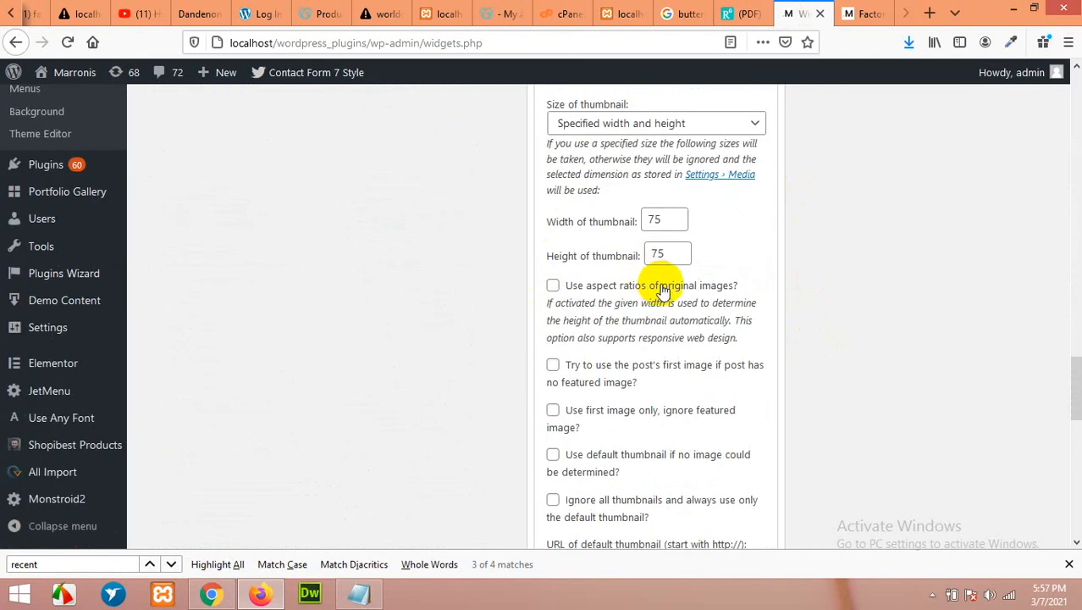
{"action": "scroll", "coordinate": [631, 313], "scroll_direction": "down", "scroll_amount": 2}
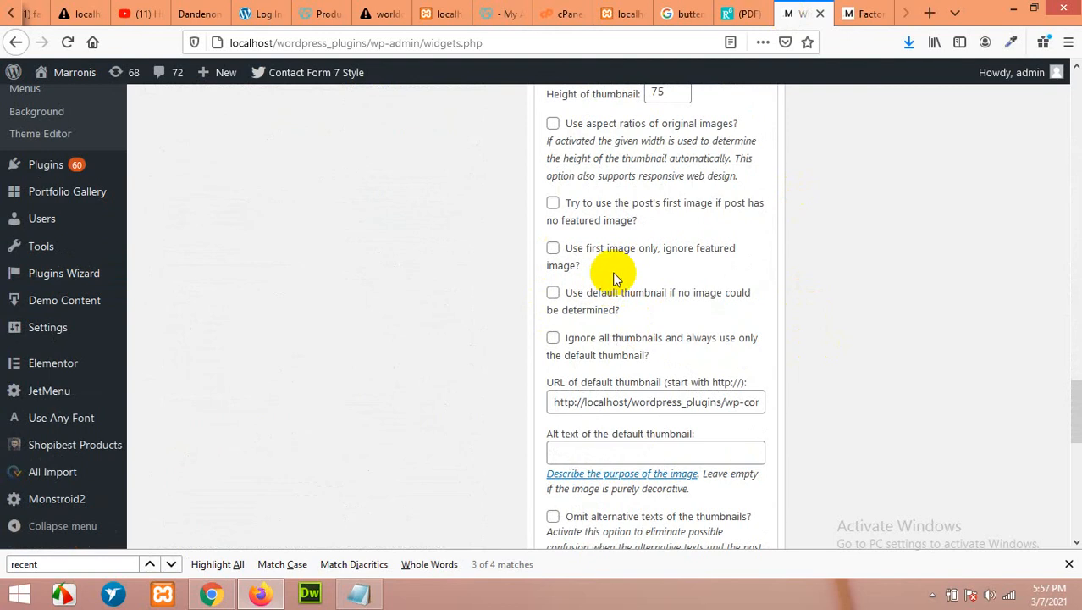
{"action": "scroll", "coordinate": [624, 300], "scroll_direction": "down", "scroll_amount": 6}
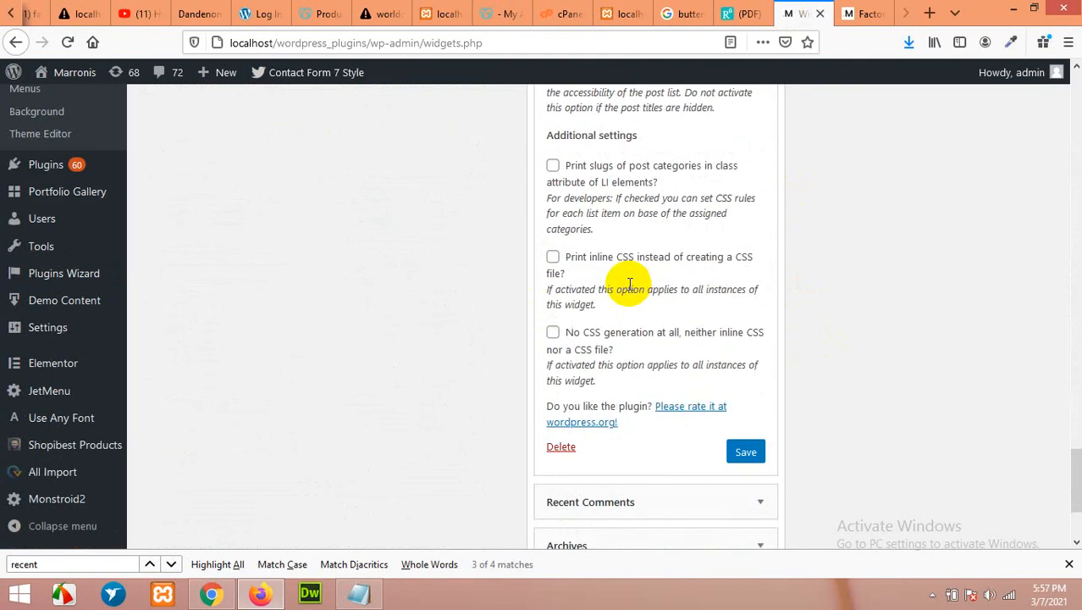
Step: Save the Recent Posts With Thumbnails widget's settings
{"action": "scroll", "coordinate": [656, 288], "scroll_direction": "down", "scroll_amount": 2}
{"action": "scroll", "coordinate": [696, 293], "scroll_direction": "up", "scroll_amount": 1}
{"action": "left_click", "coordinate": [746, 370]}
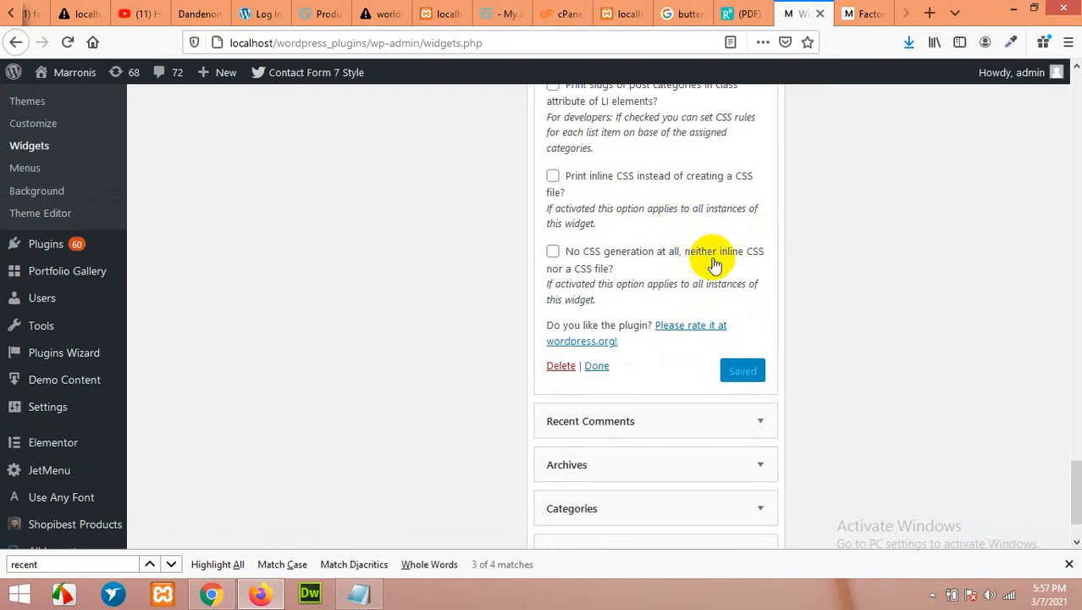
{"action": "scroll", "coordinate": [712, 264], "scroll_direction": "up", "scroll_amount": 2}
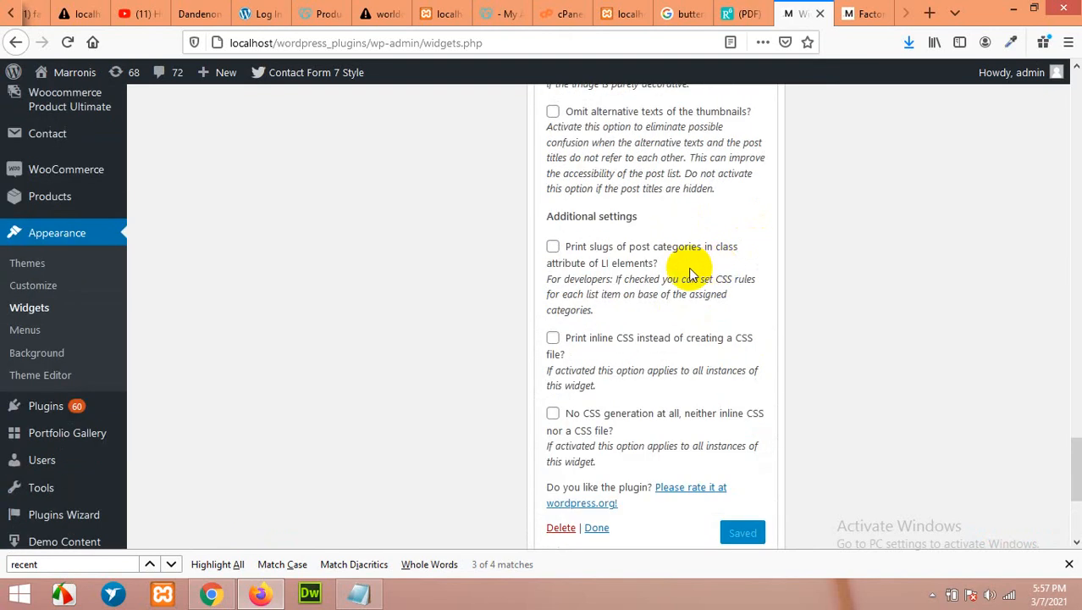